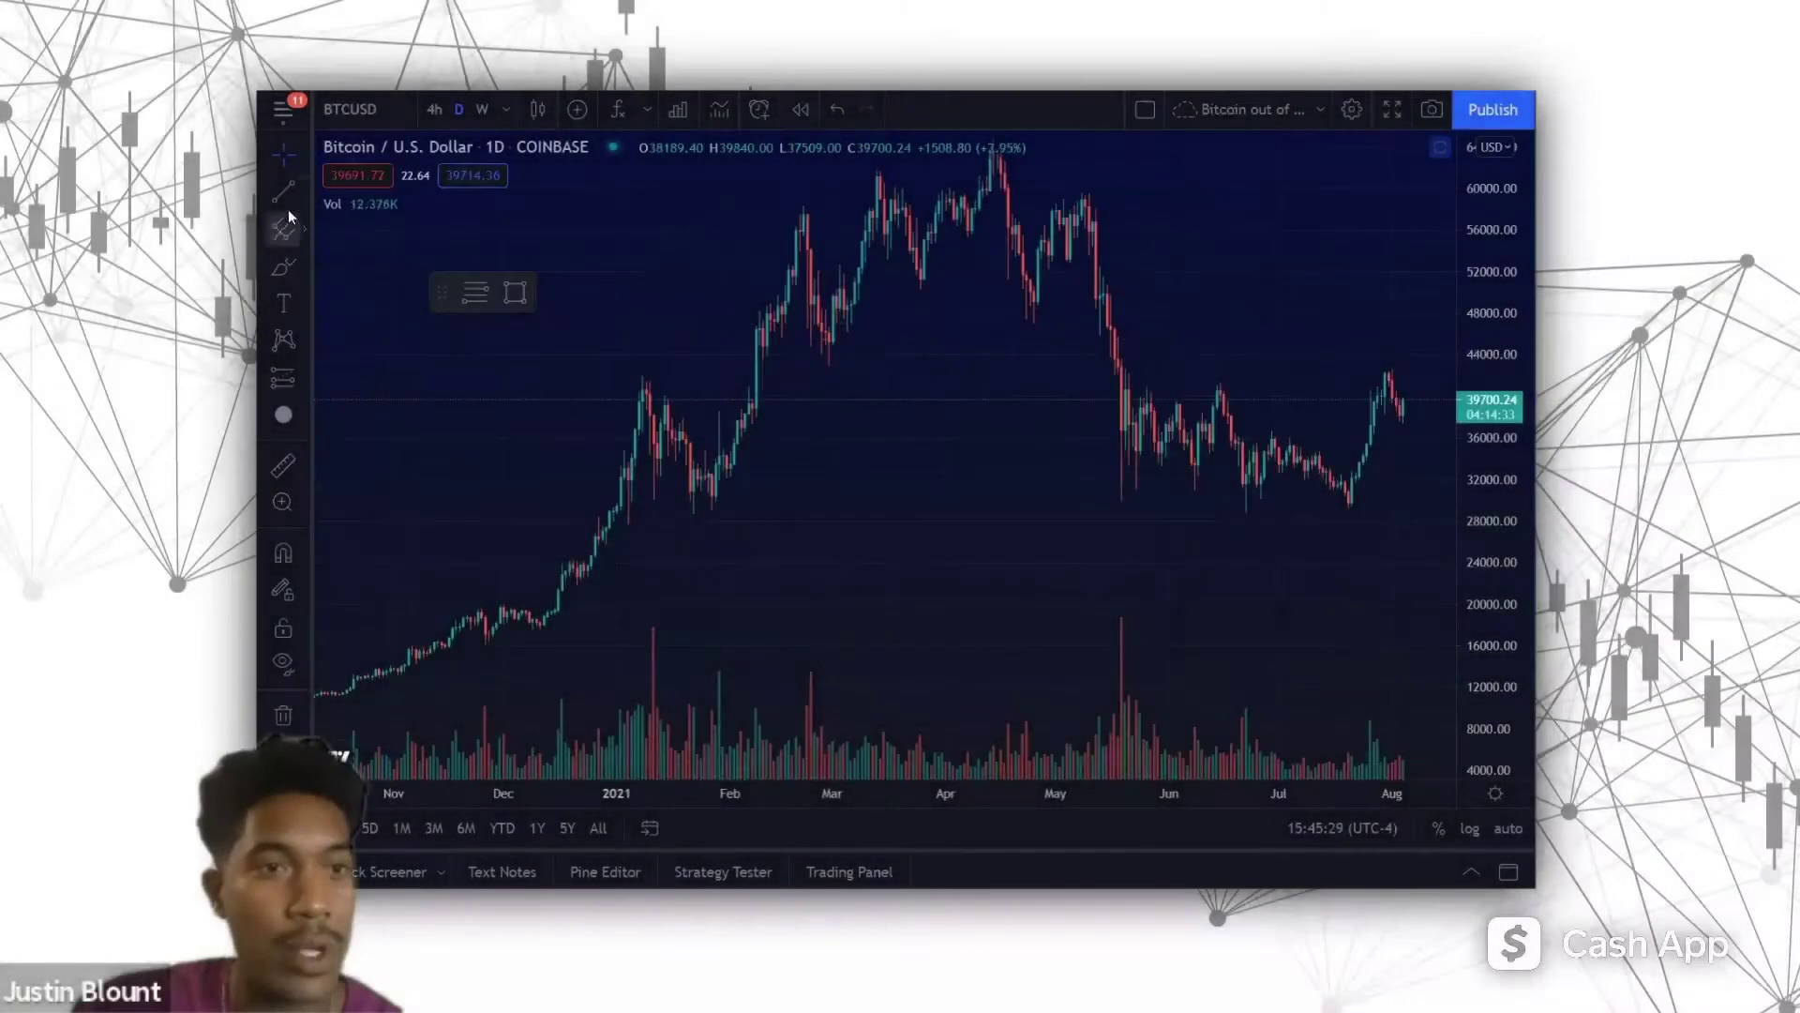
Step: Draw a trend line under the rally's lows from about 14259 on 26 Nov 2020 to about 64802 on 22 Jul 2021
left_click(302, 194)
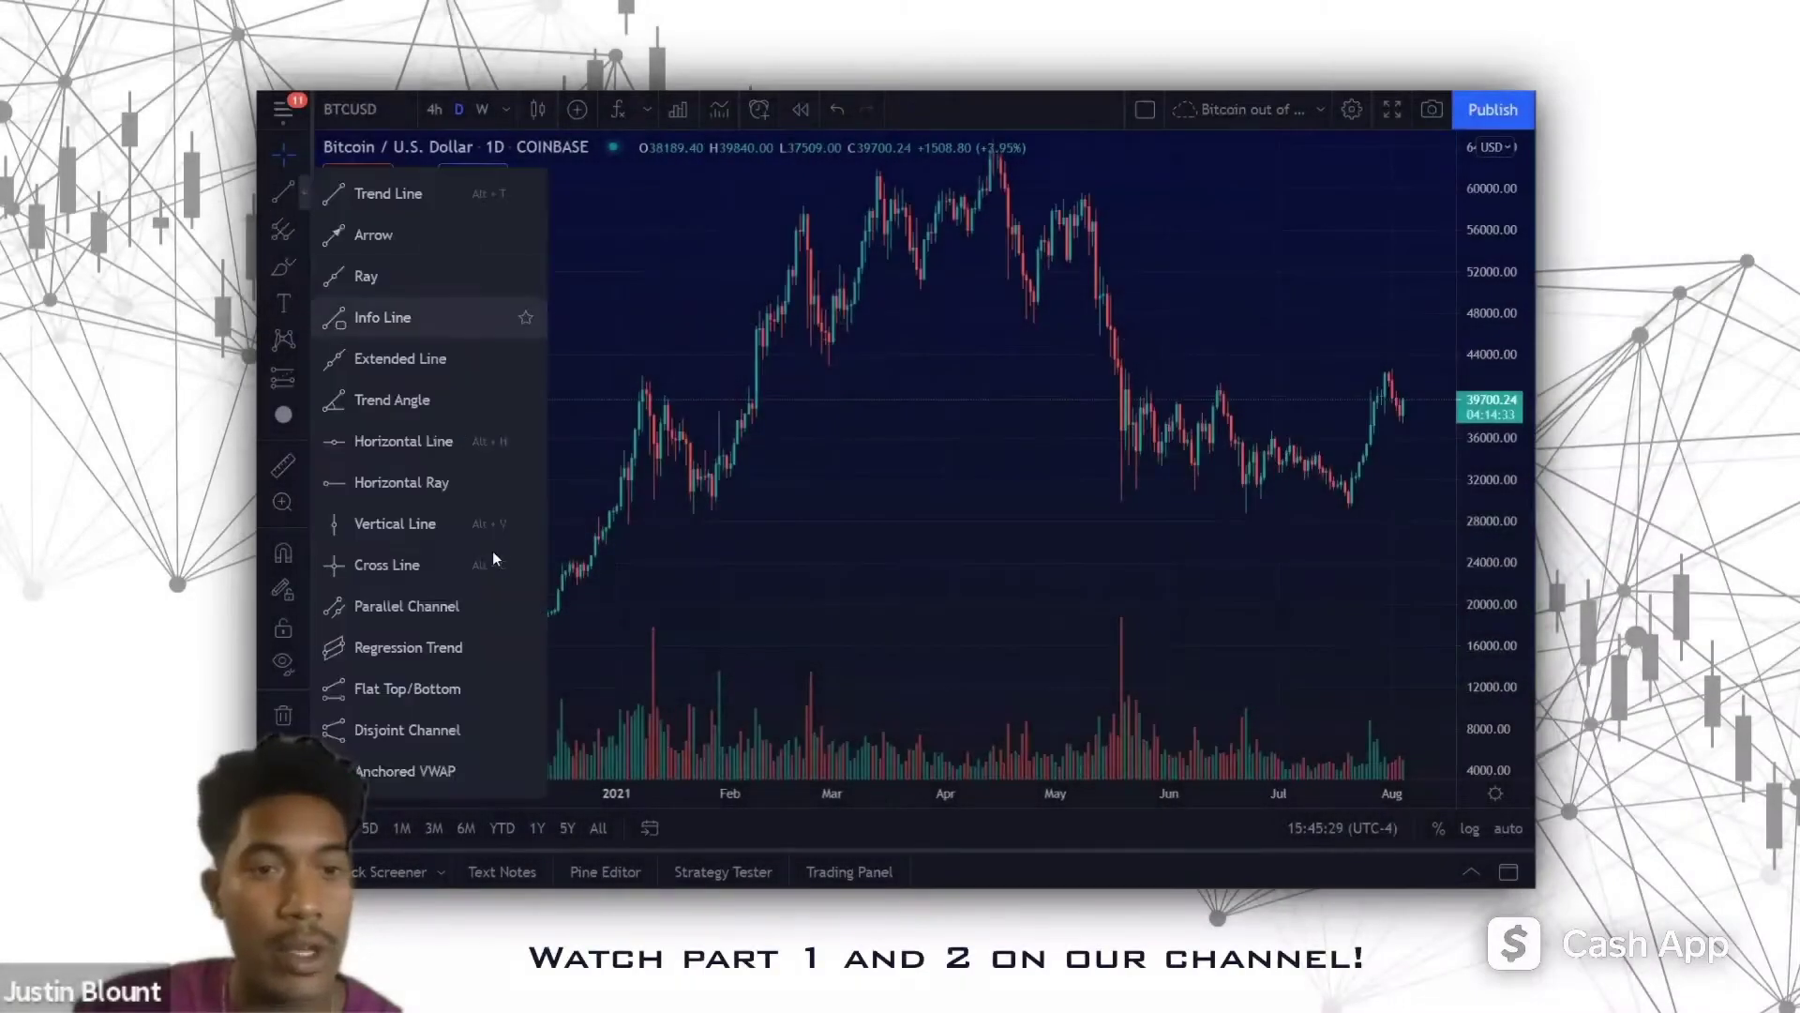
left_click(357, 233)
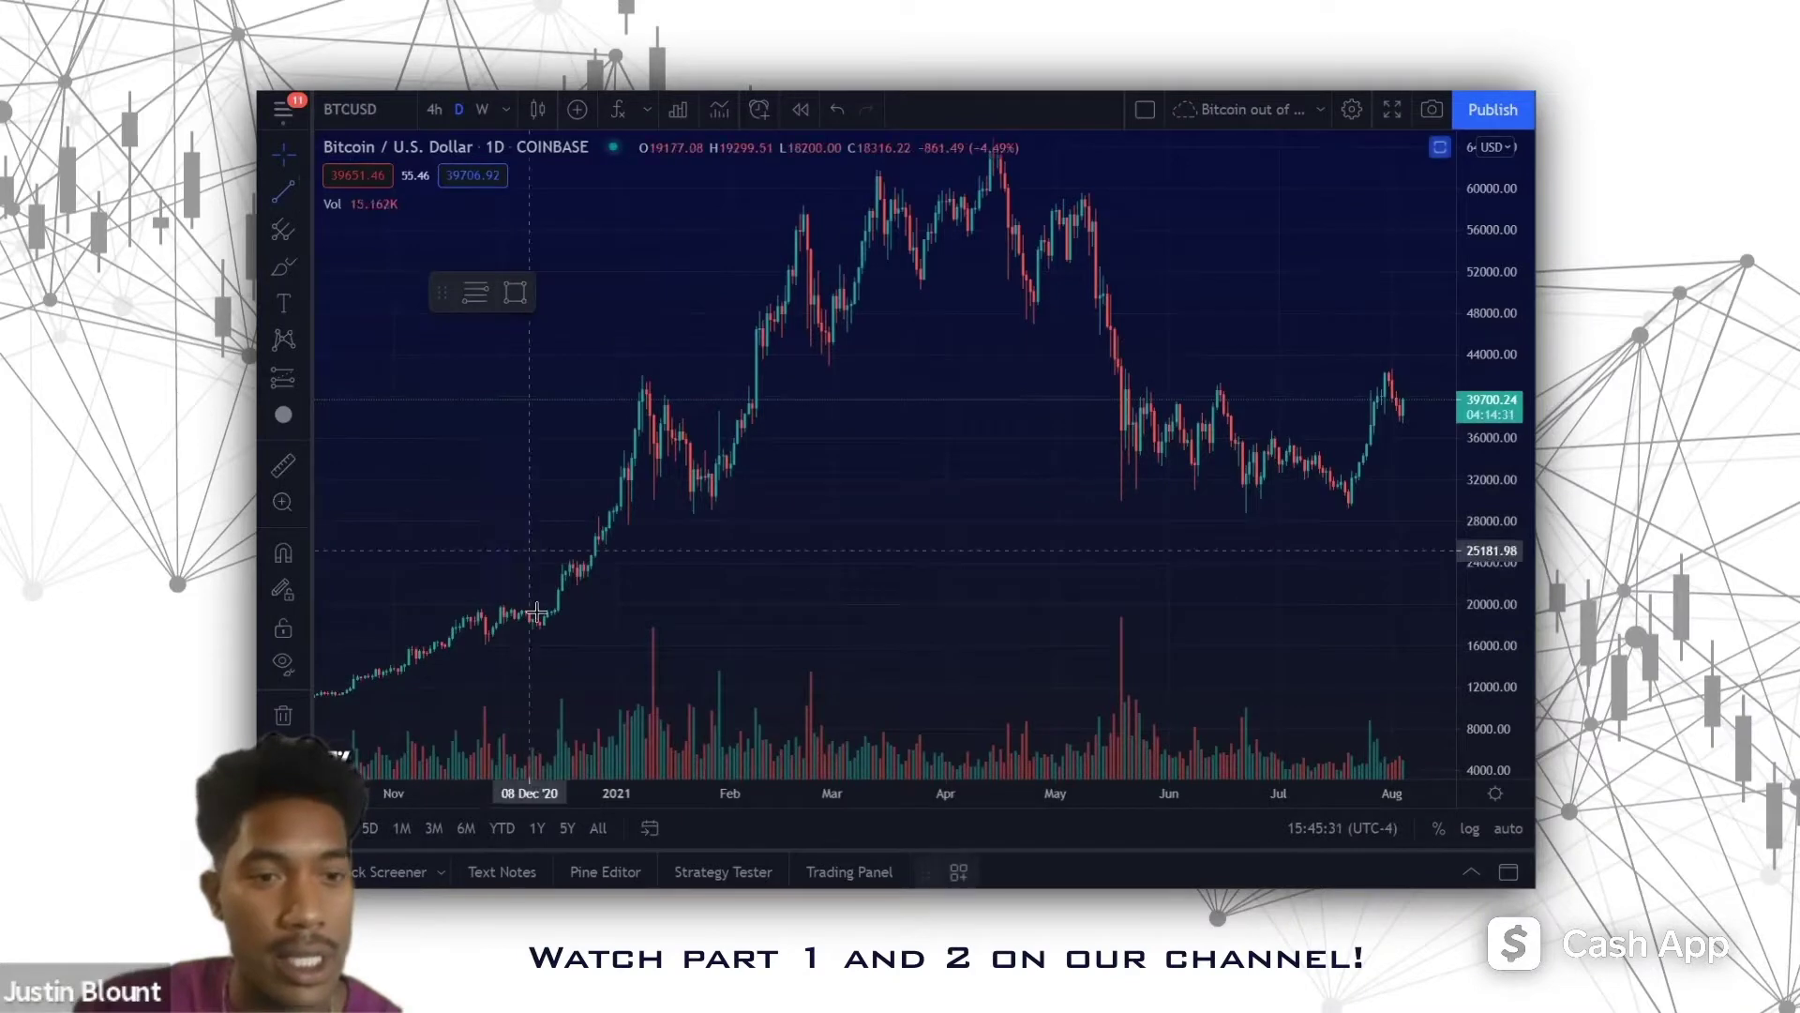
left_click(494, 644)
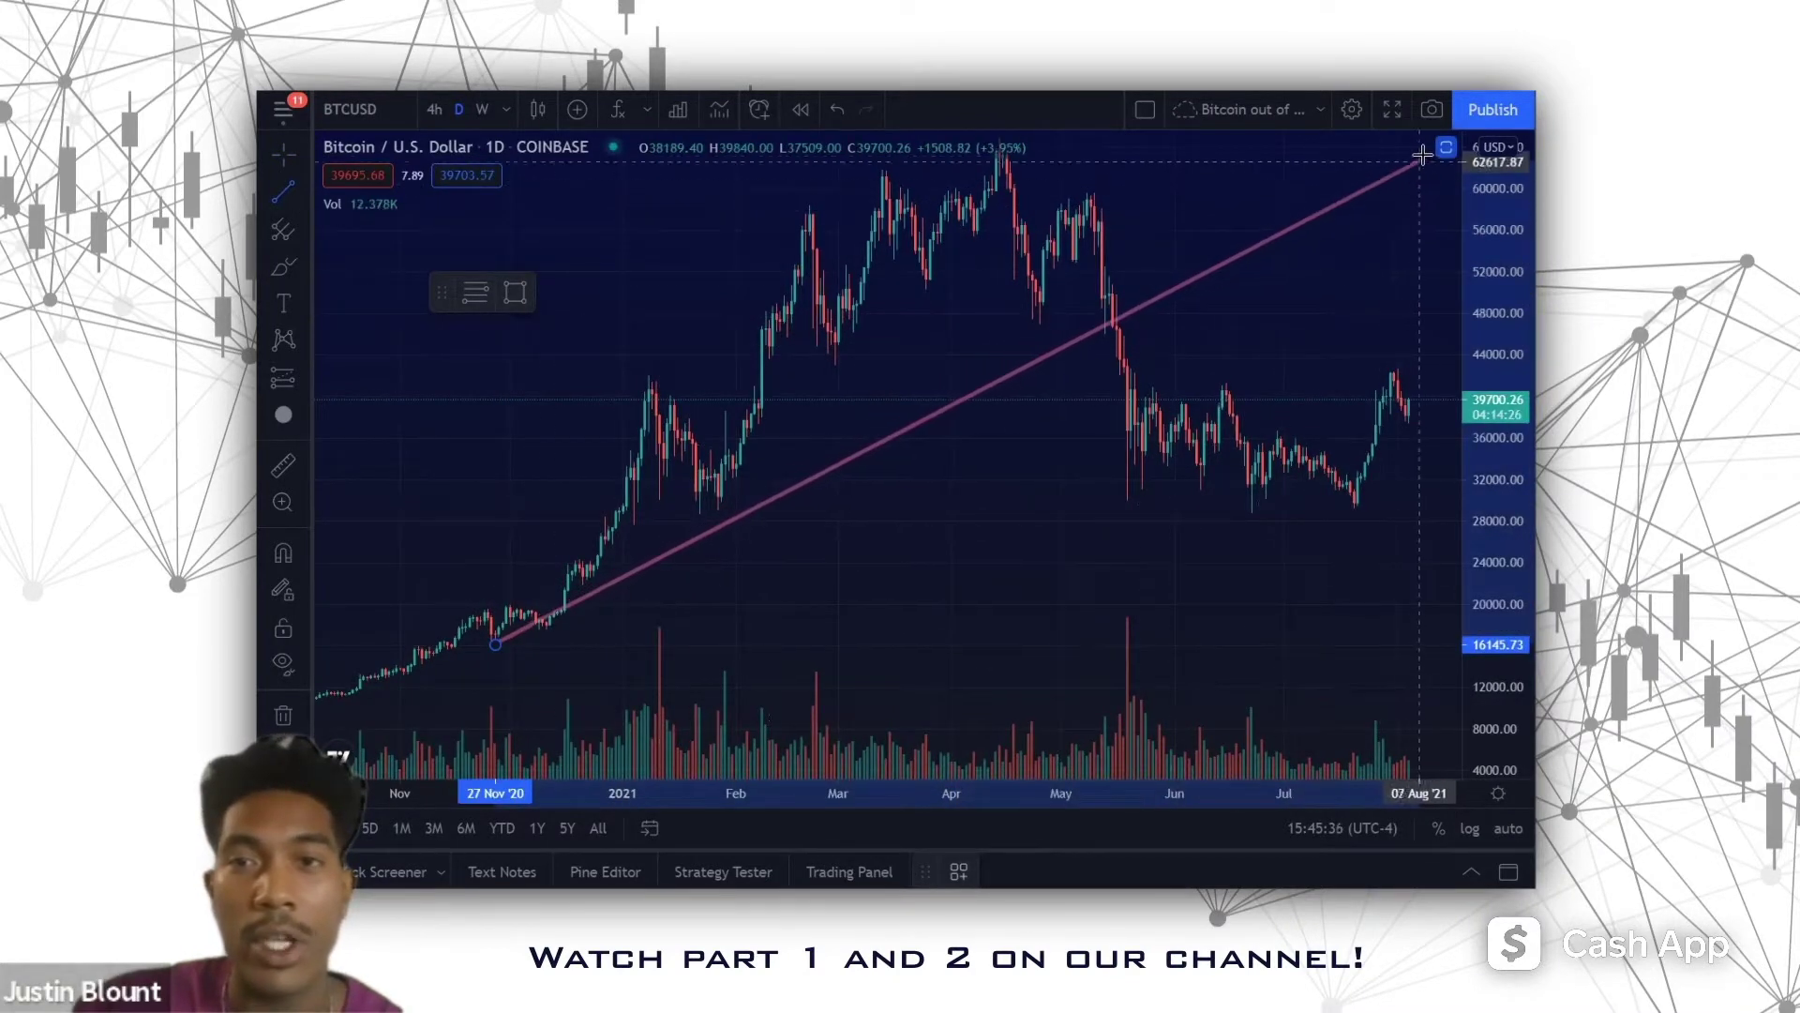
left_click(1361, 139)
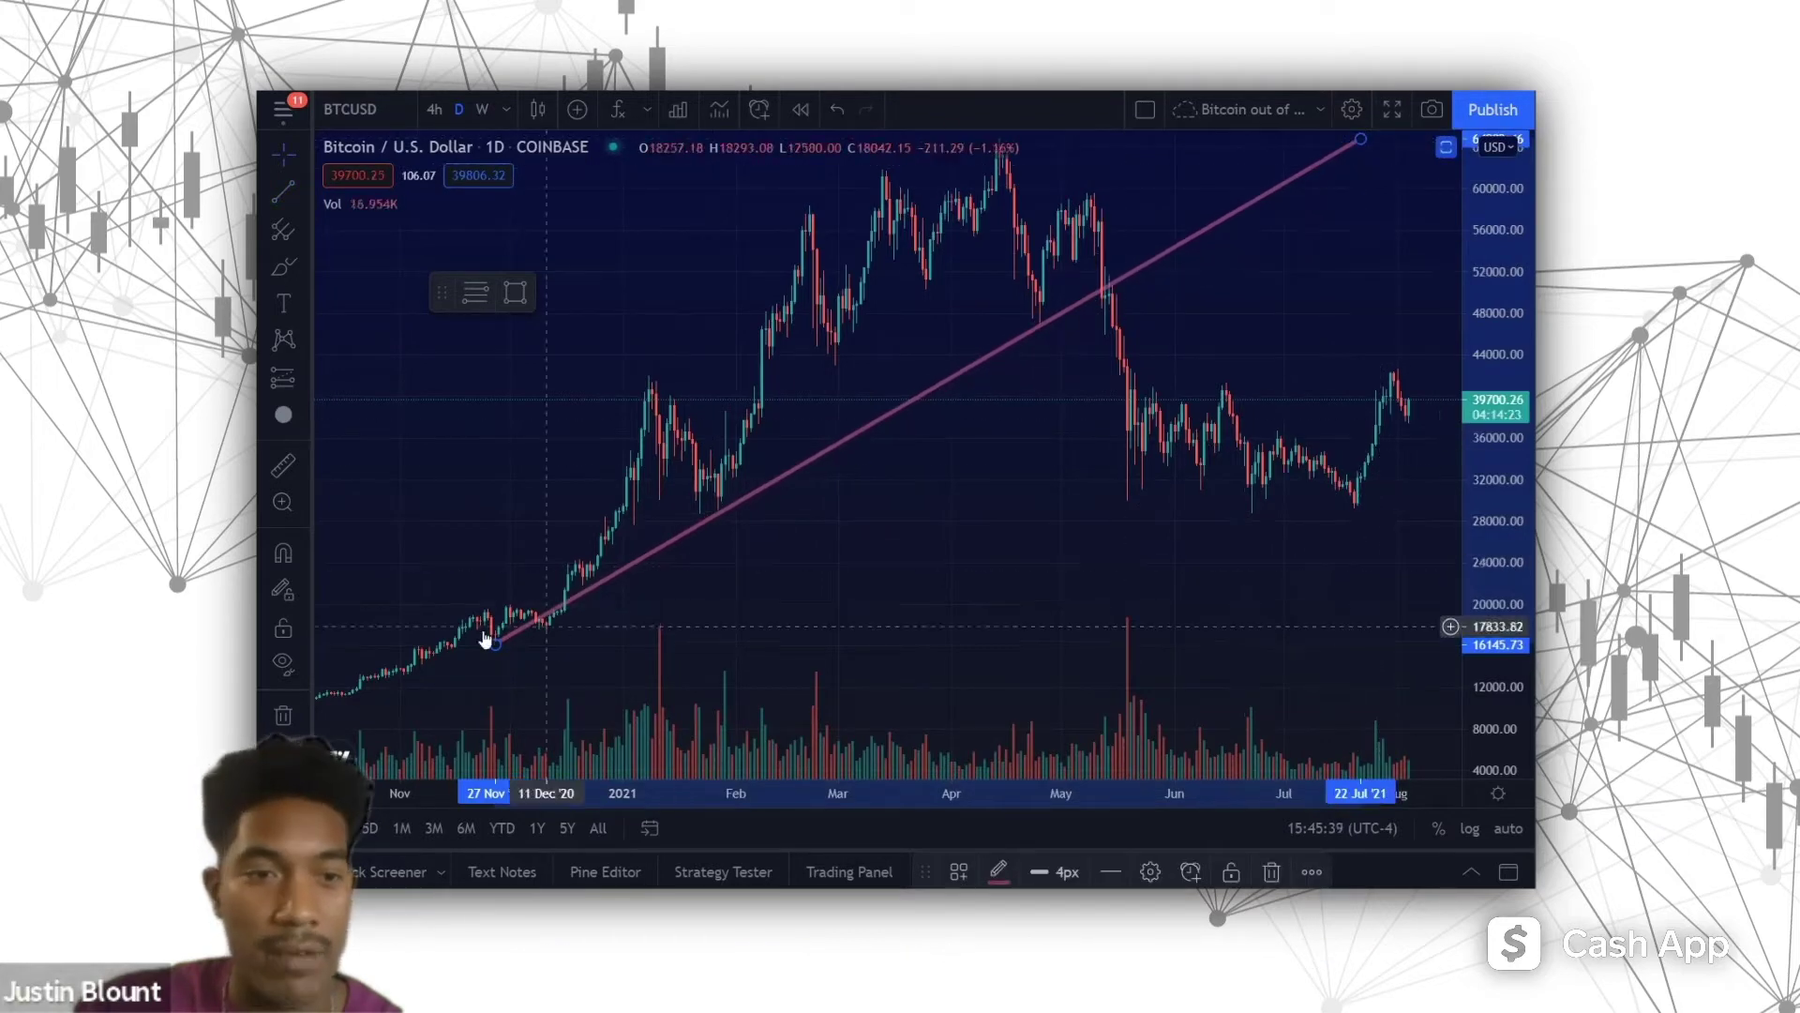
left_click(502, 654)
left_click_drag(502, 654, 492, 634)
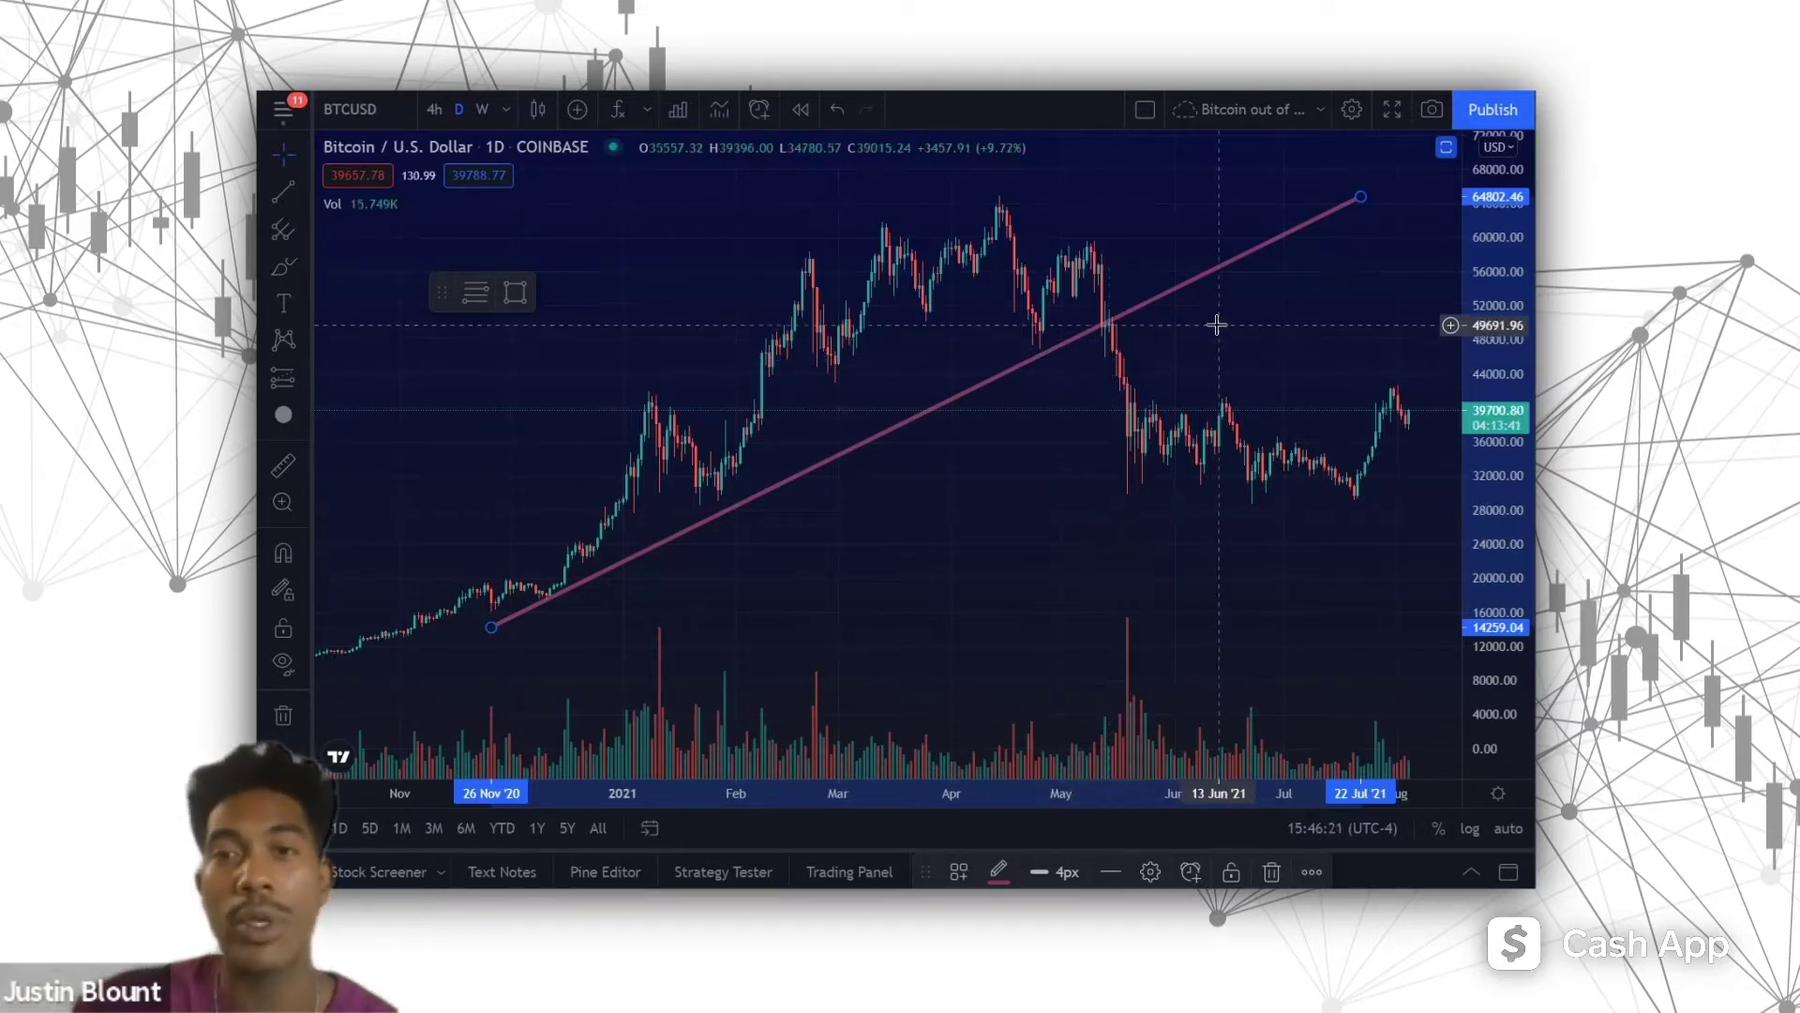
Step: Restore the maximized price pane so the RSI indicator pane shows beneath the Bitcoin candles
scroll(1213, 315, "down", 2)
scroll(792, 571, "down", 2)
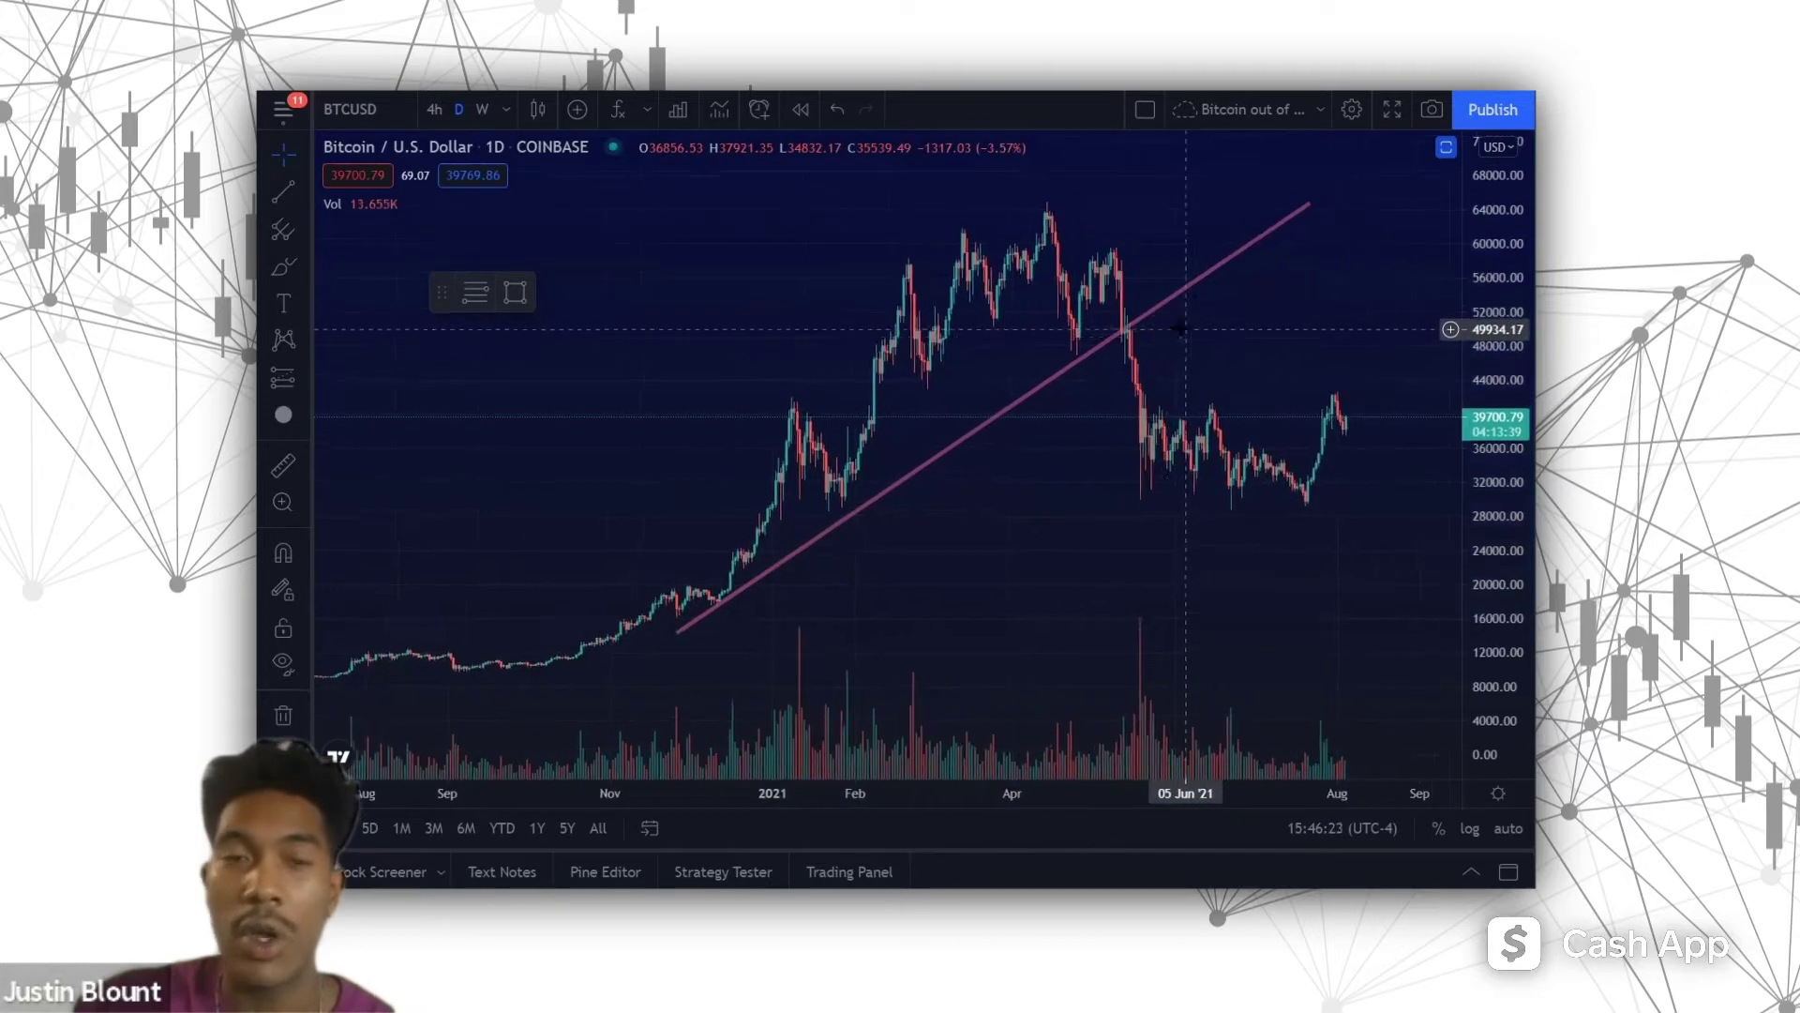
left_click(1073, 506)
scroll(1073, 507, "up", 3)
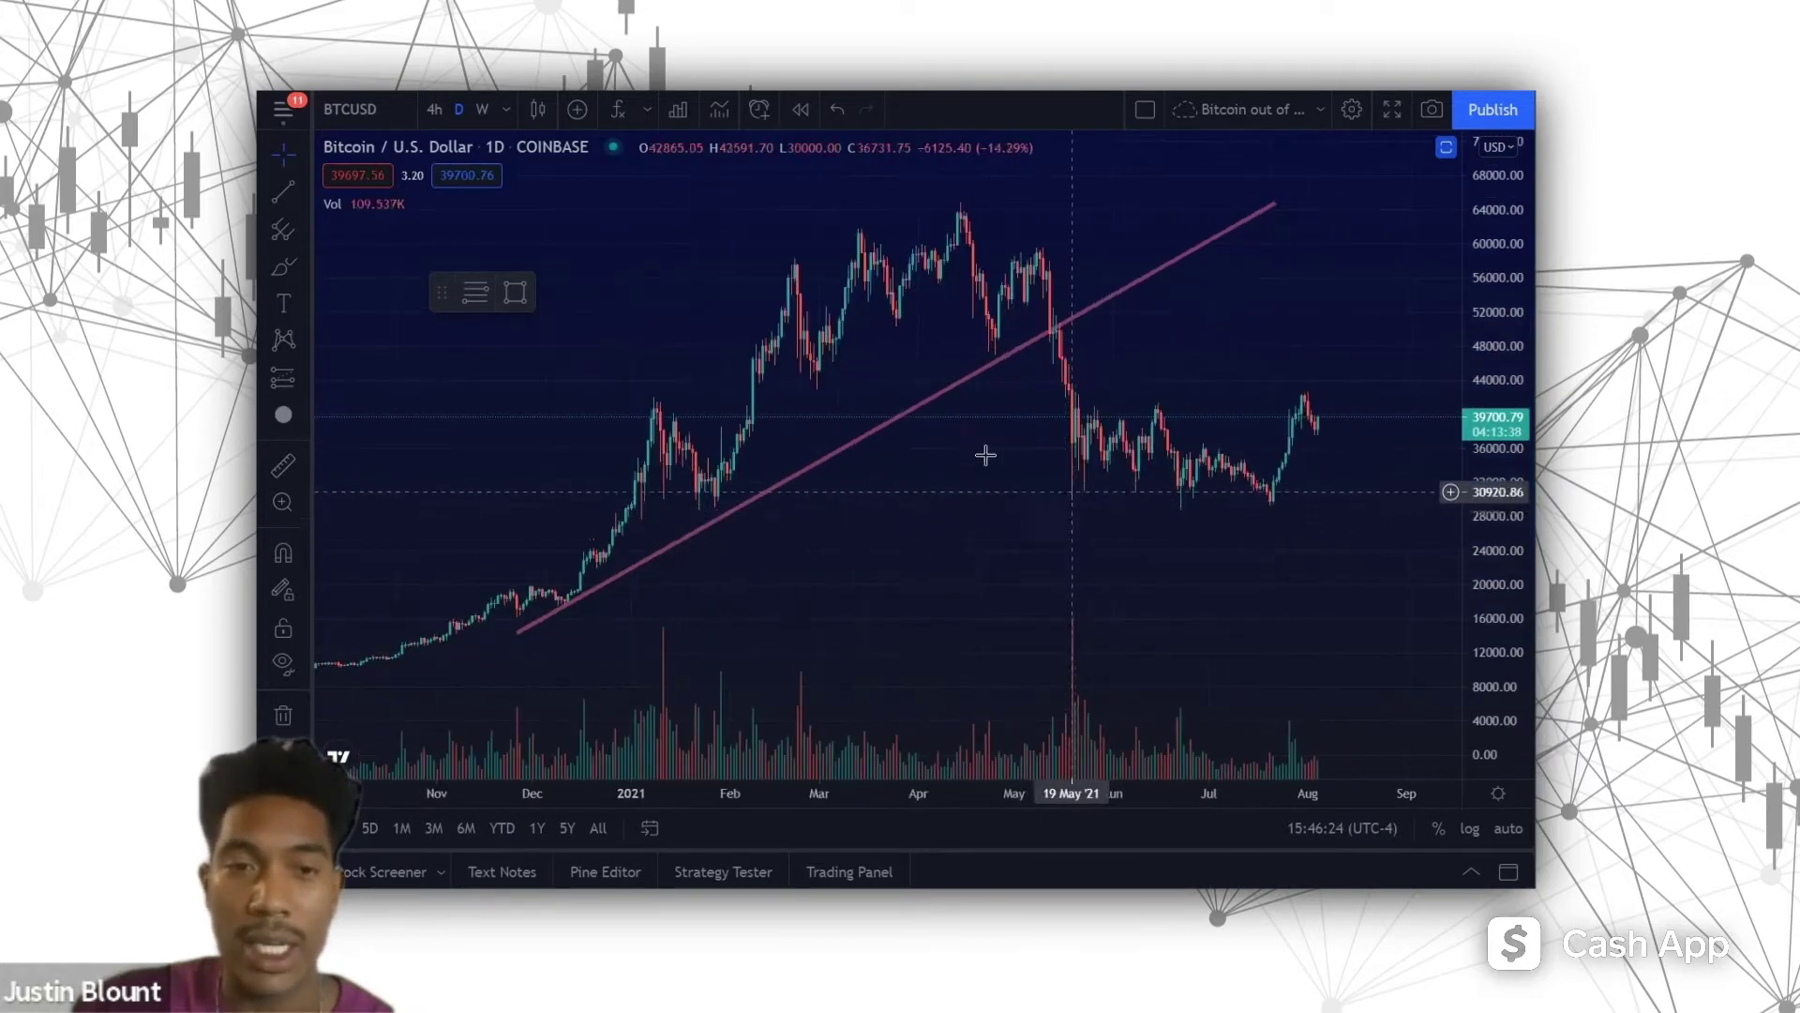
left_click(1445, 147)
scroll(1374, 342, "down", 1)
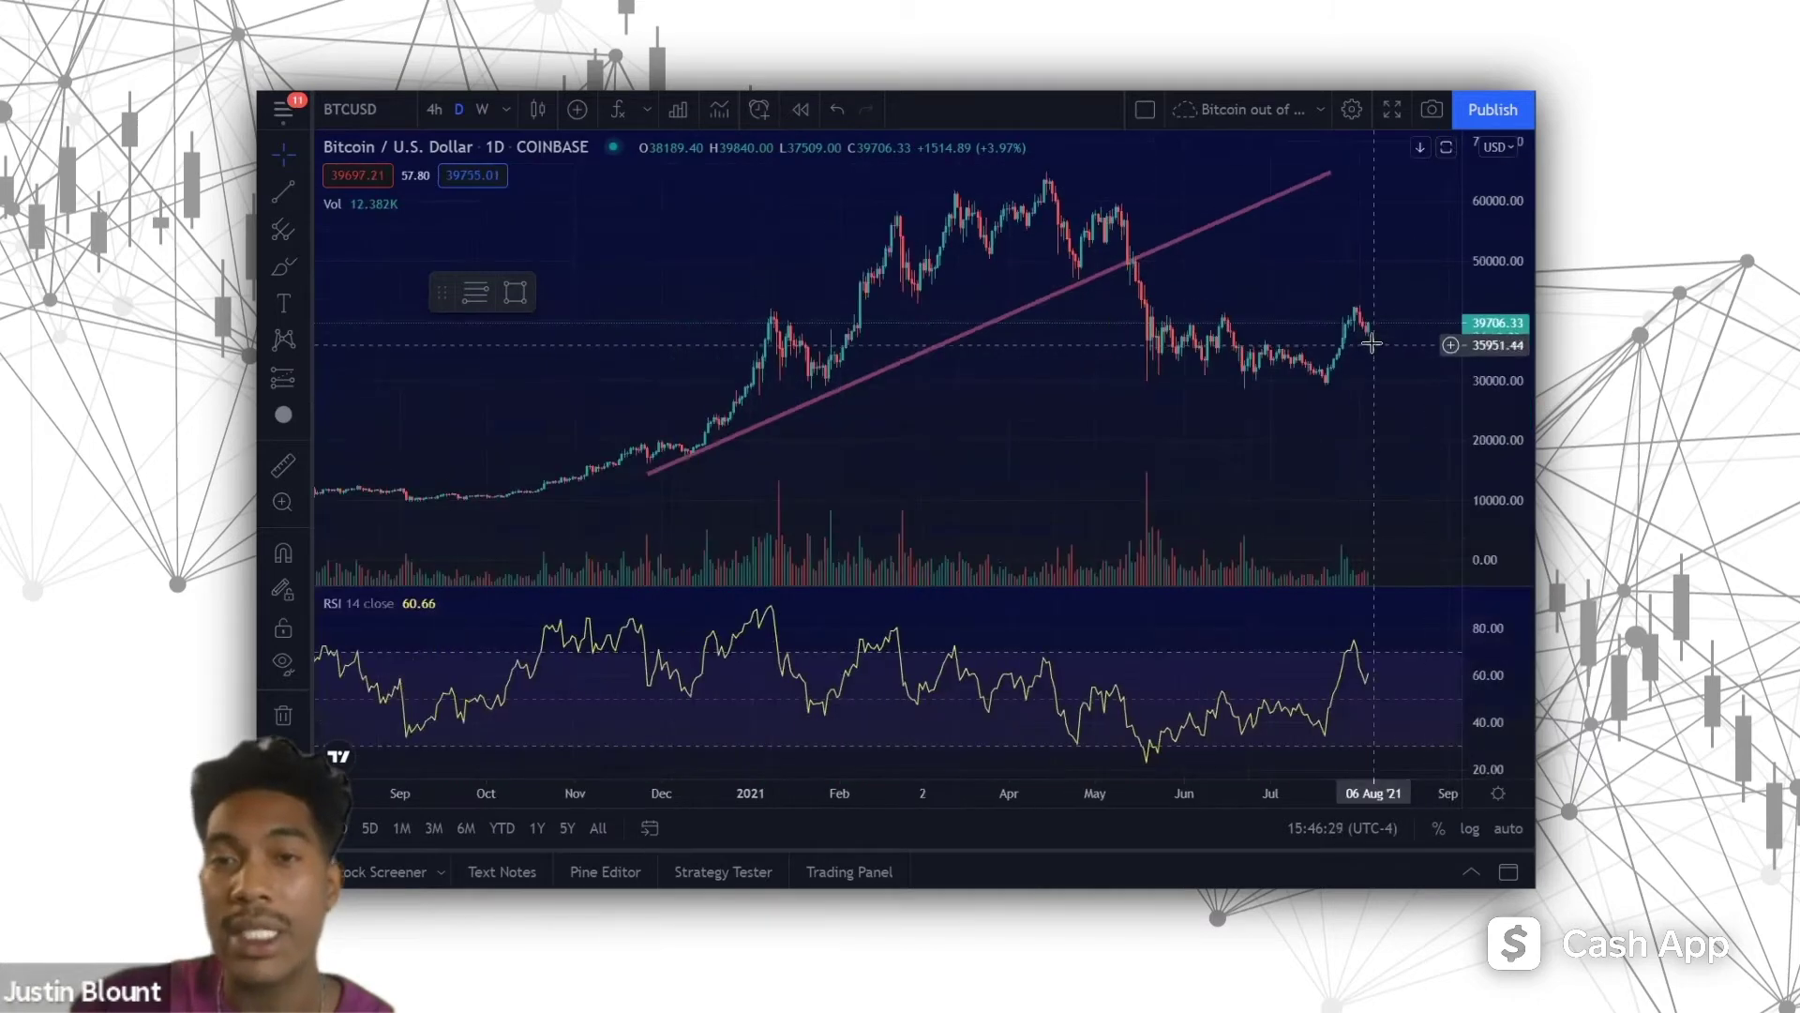
Step: Delete the trend line drawn under the rally
left_click(1256, 214)
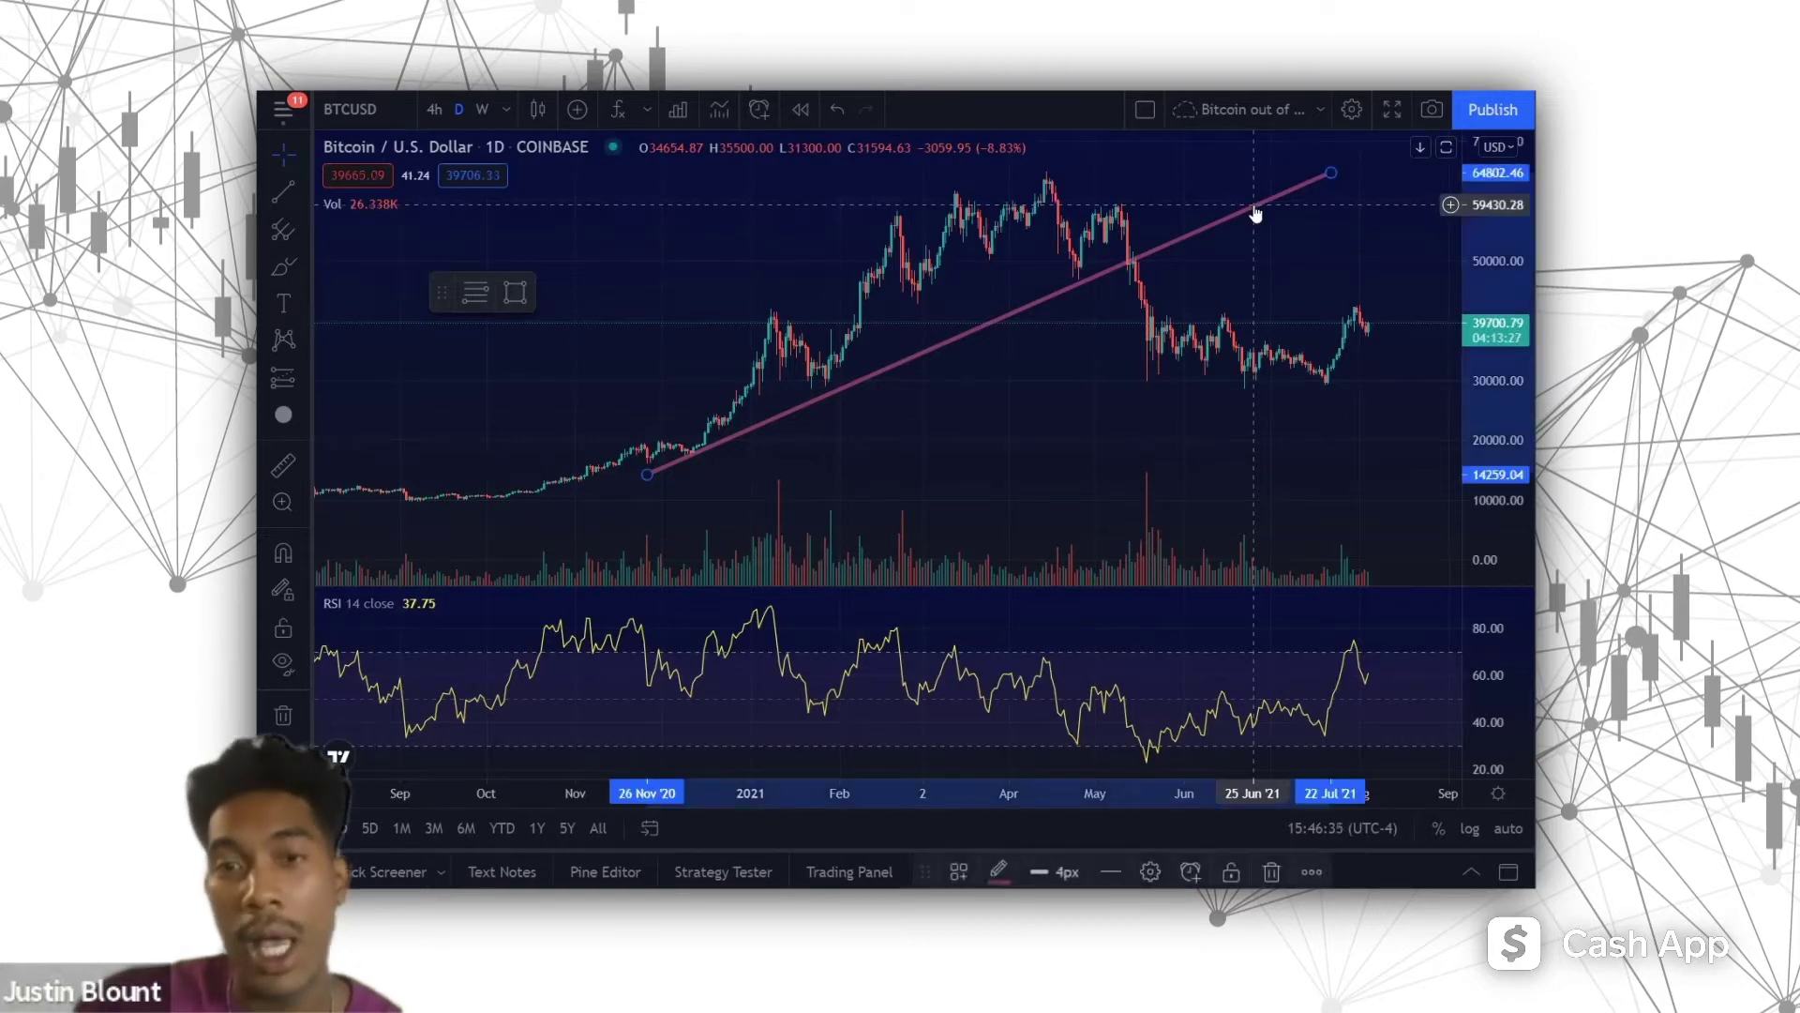
key("Delete")
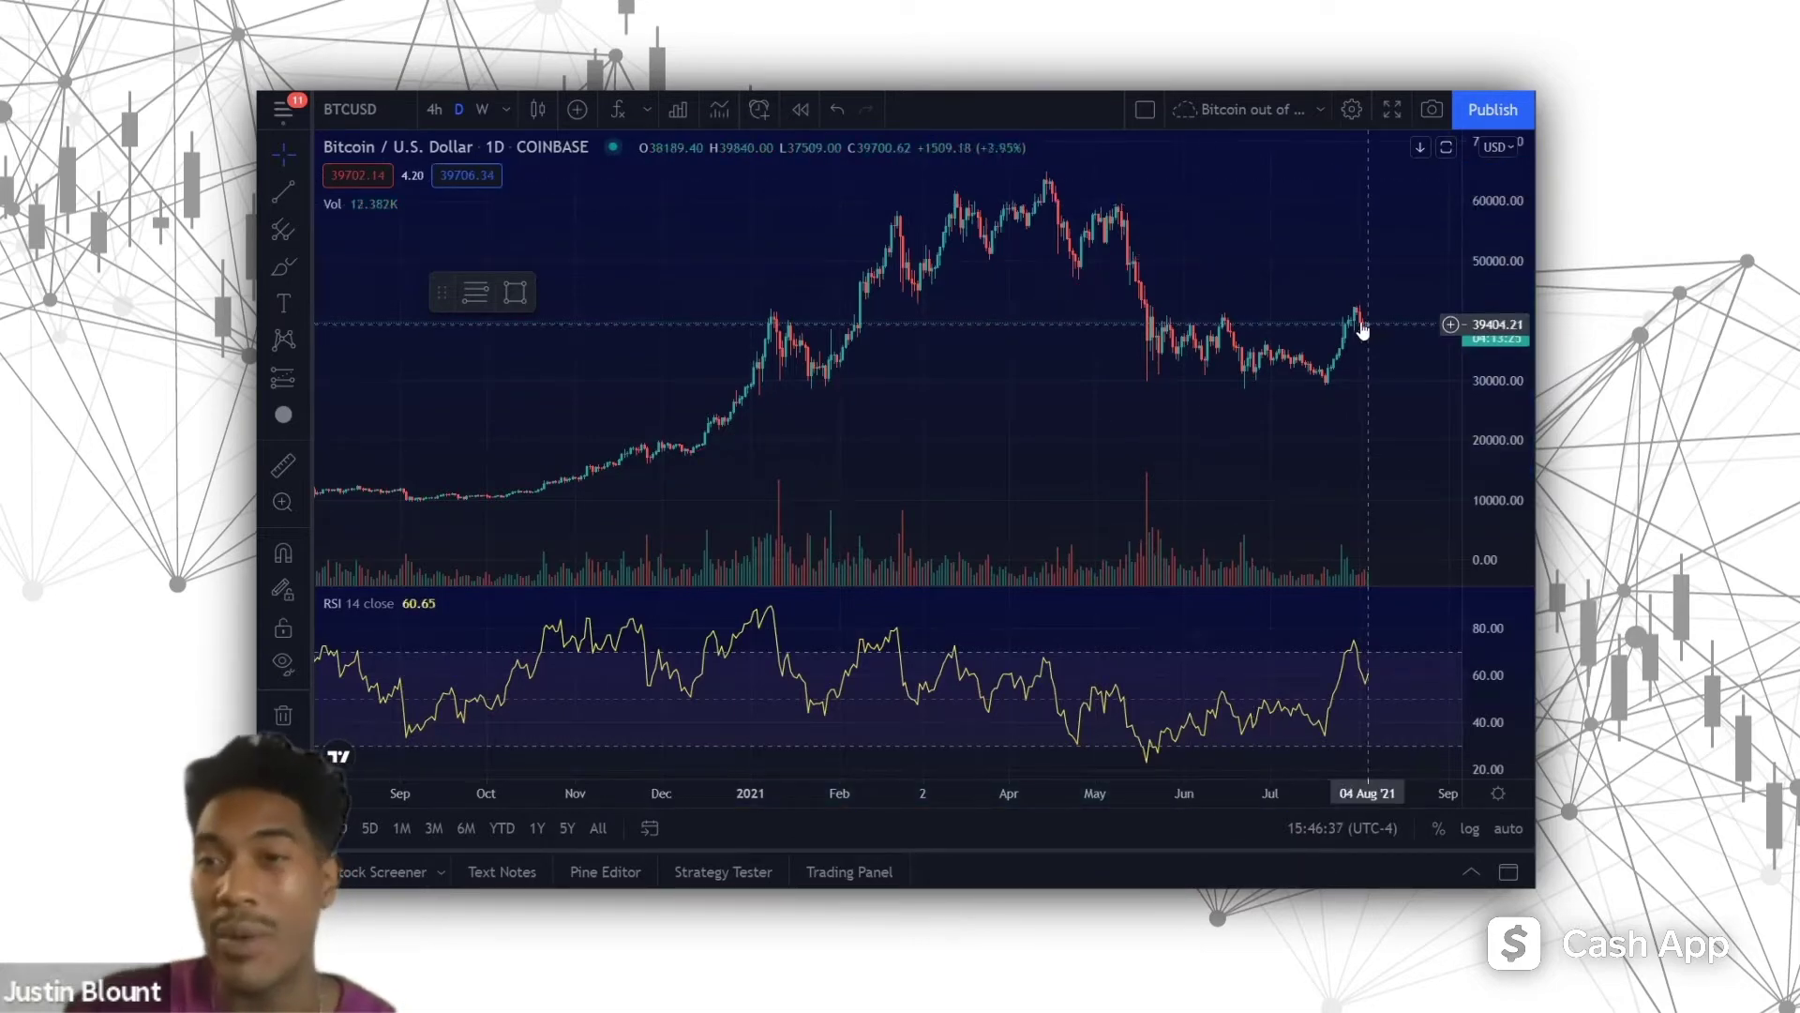
scroll(1367, 329, "down", 3)
scroll(1228, 281, "right", 3)
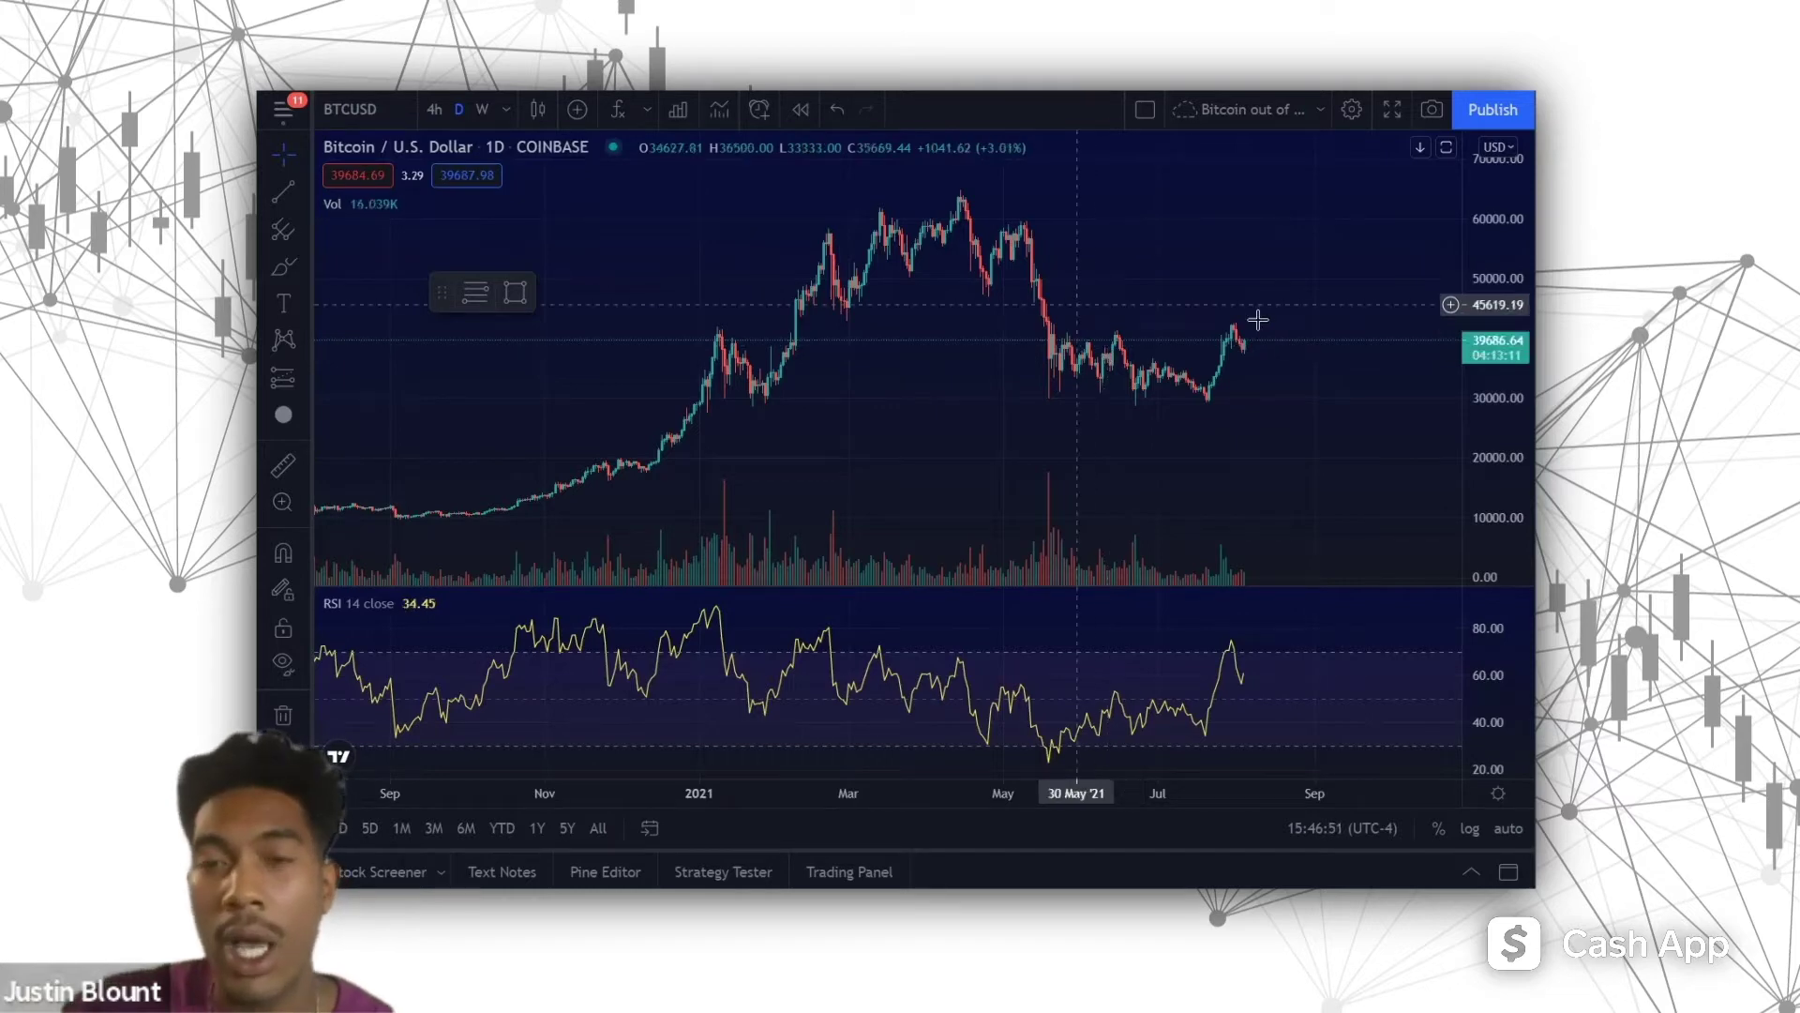
scroll(1282, 412, "up", 2)
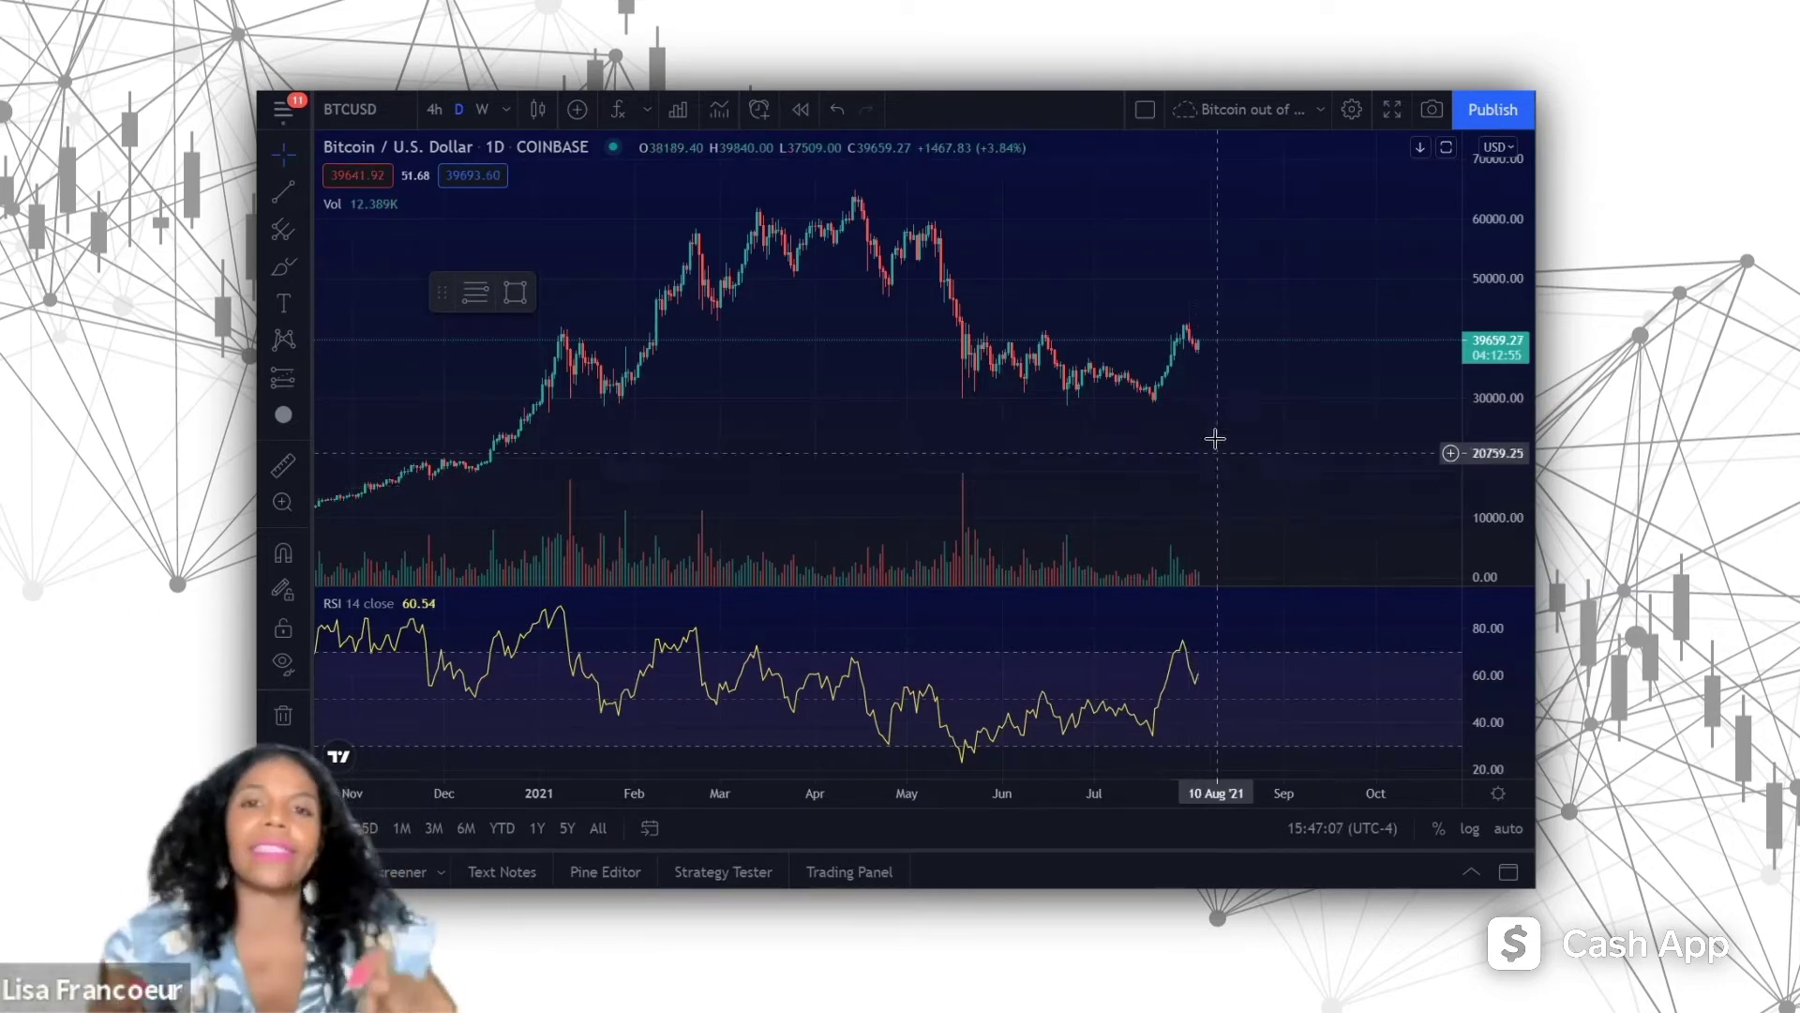
scroll(1211, 438, "up", 3)
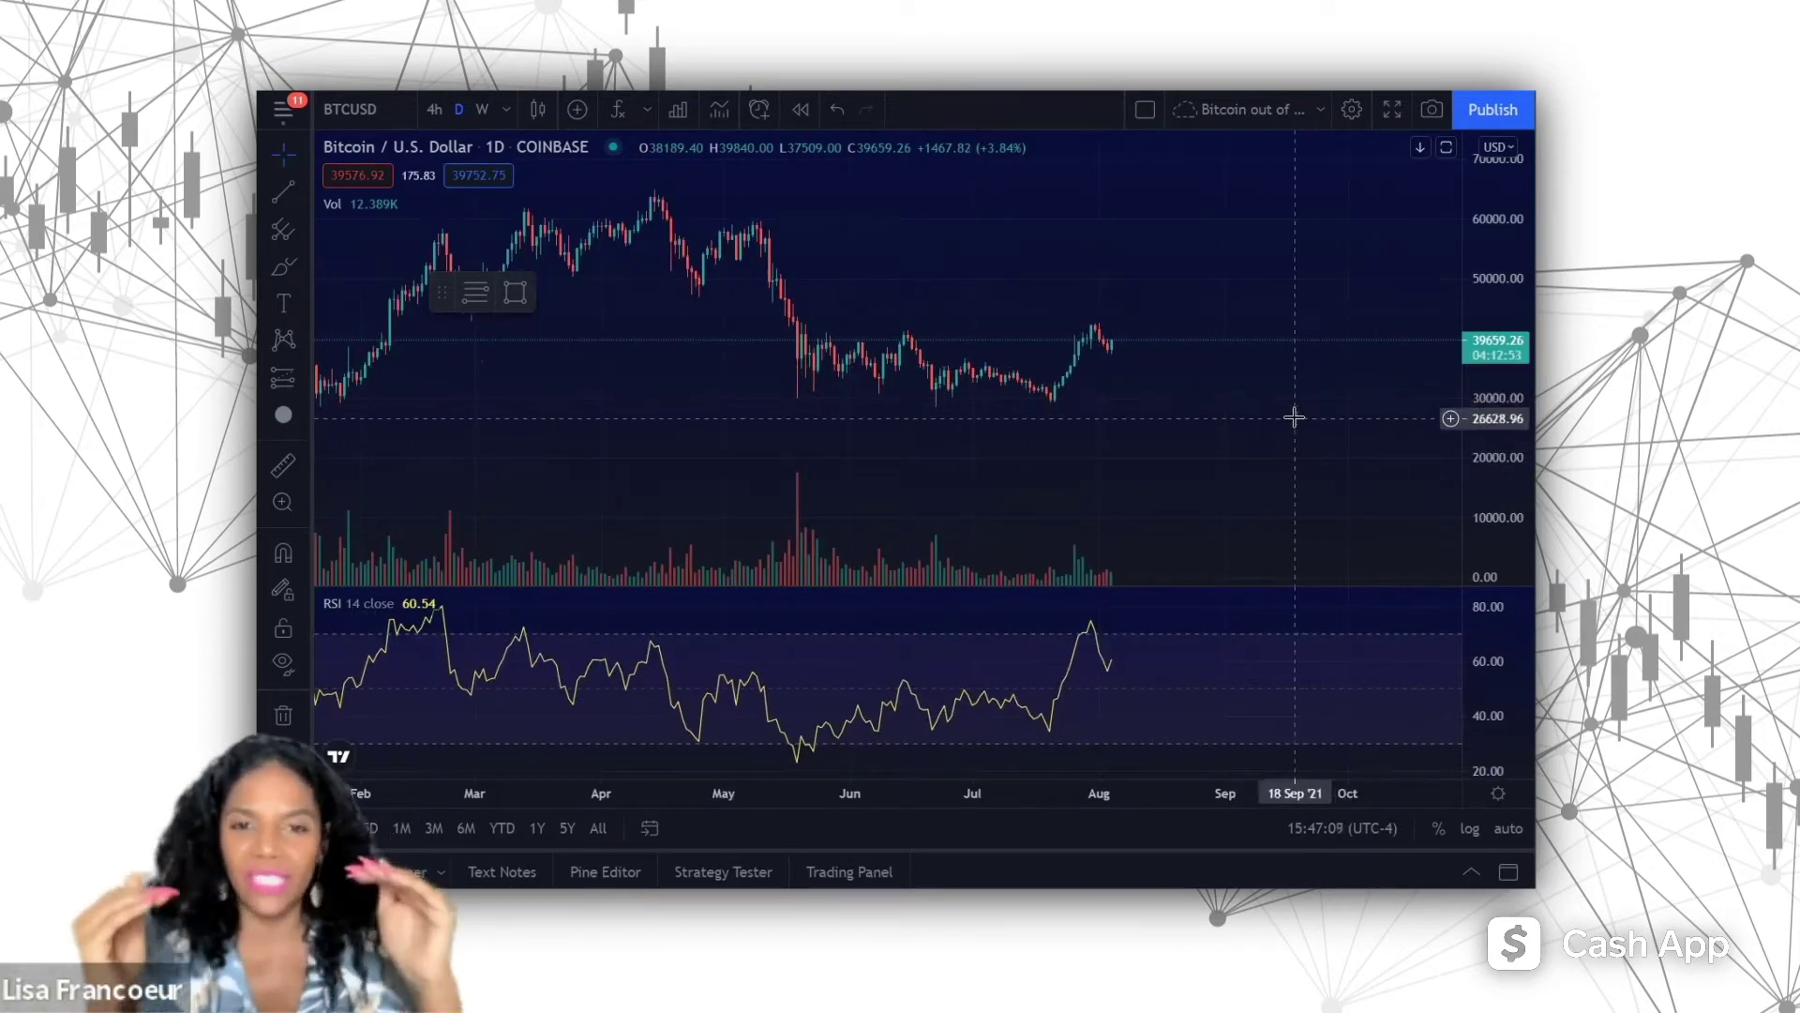
scroll(1297, 417, "down", 4)
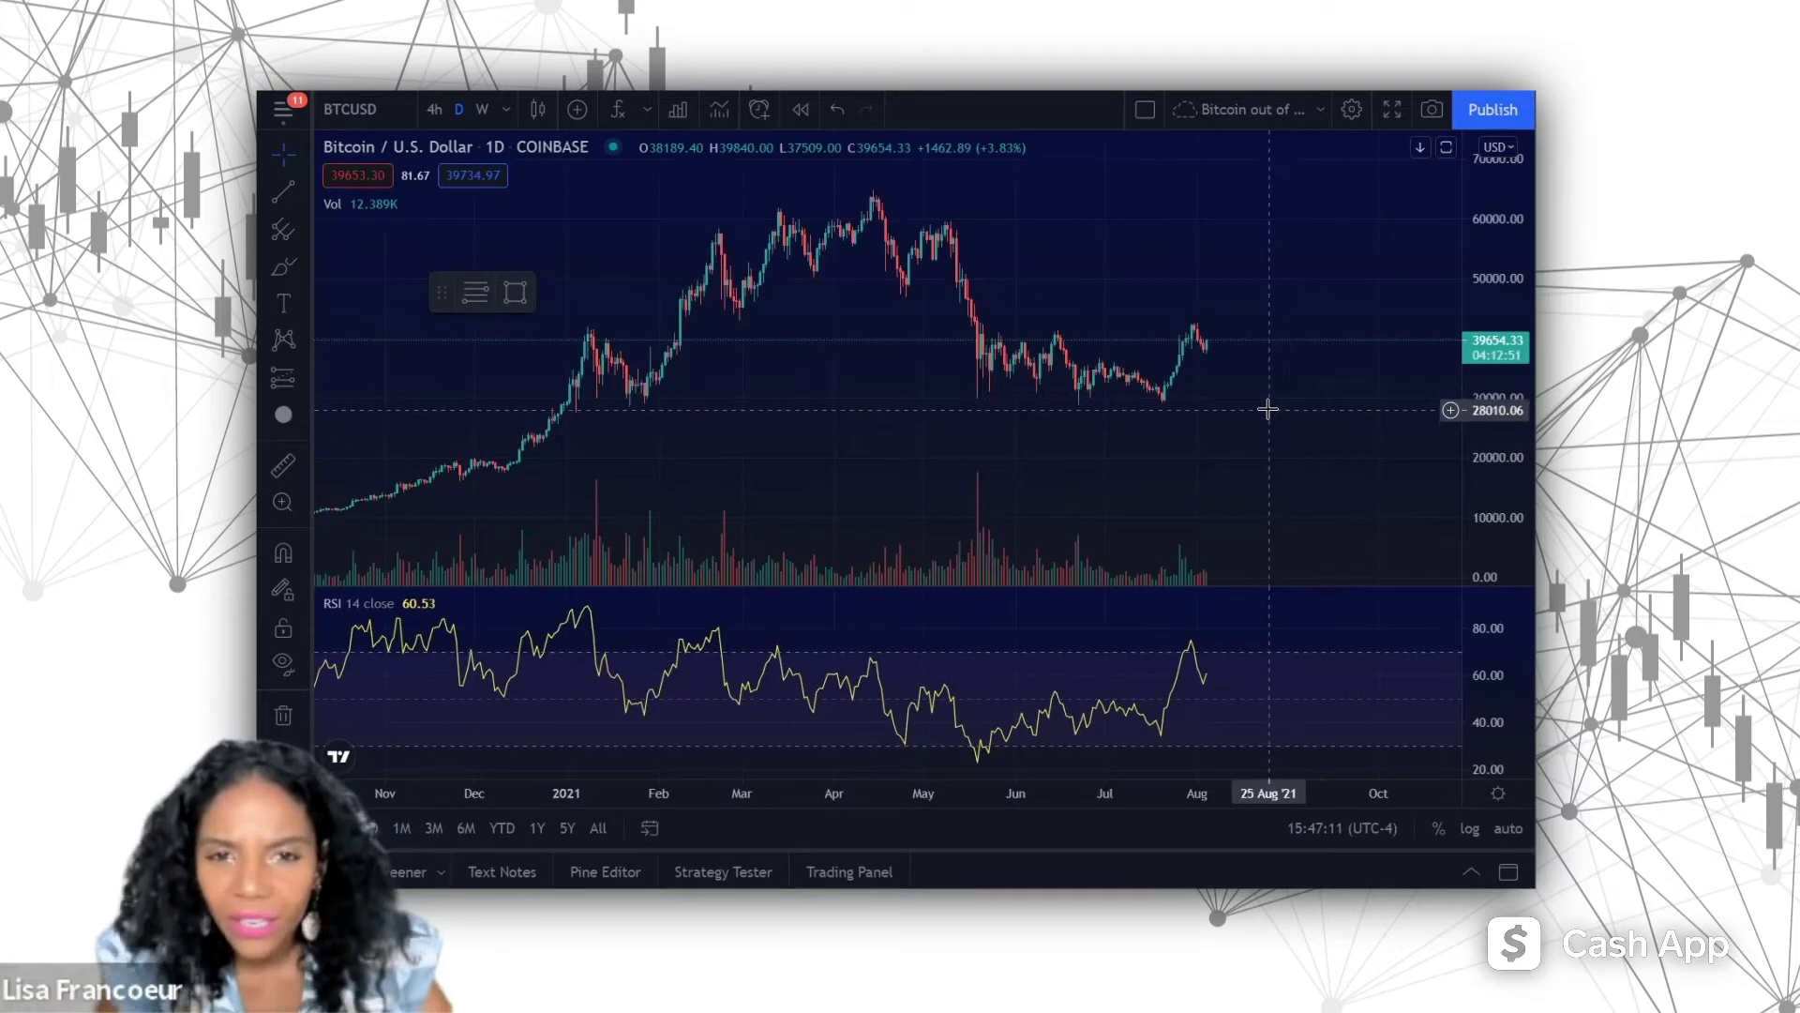
scroll(1227, 418, "up", 1)
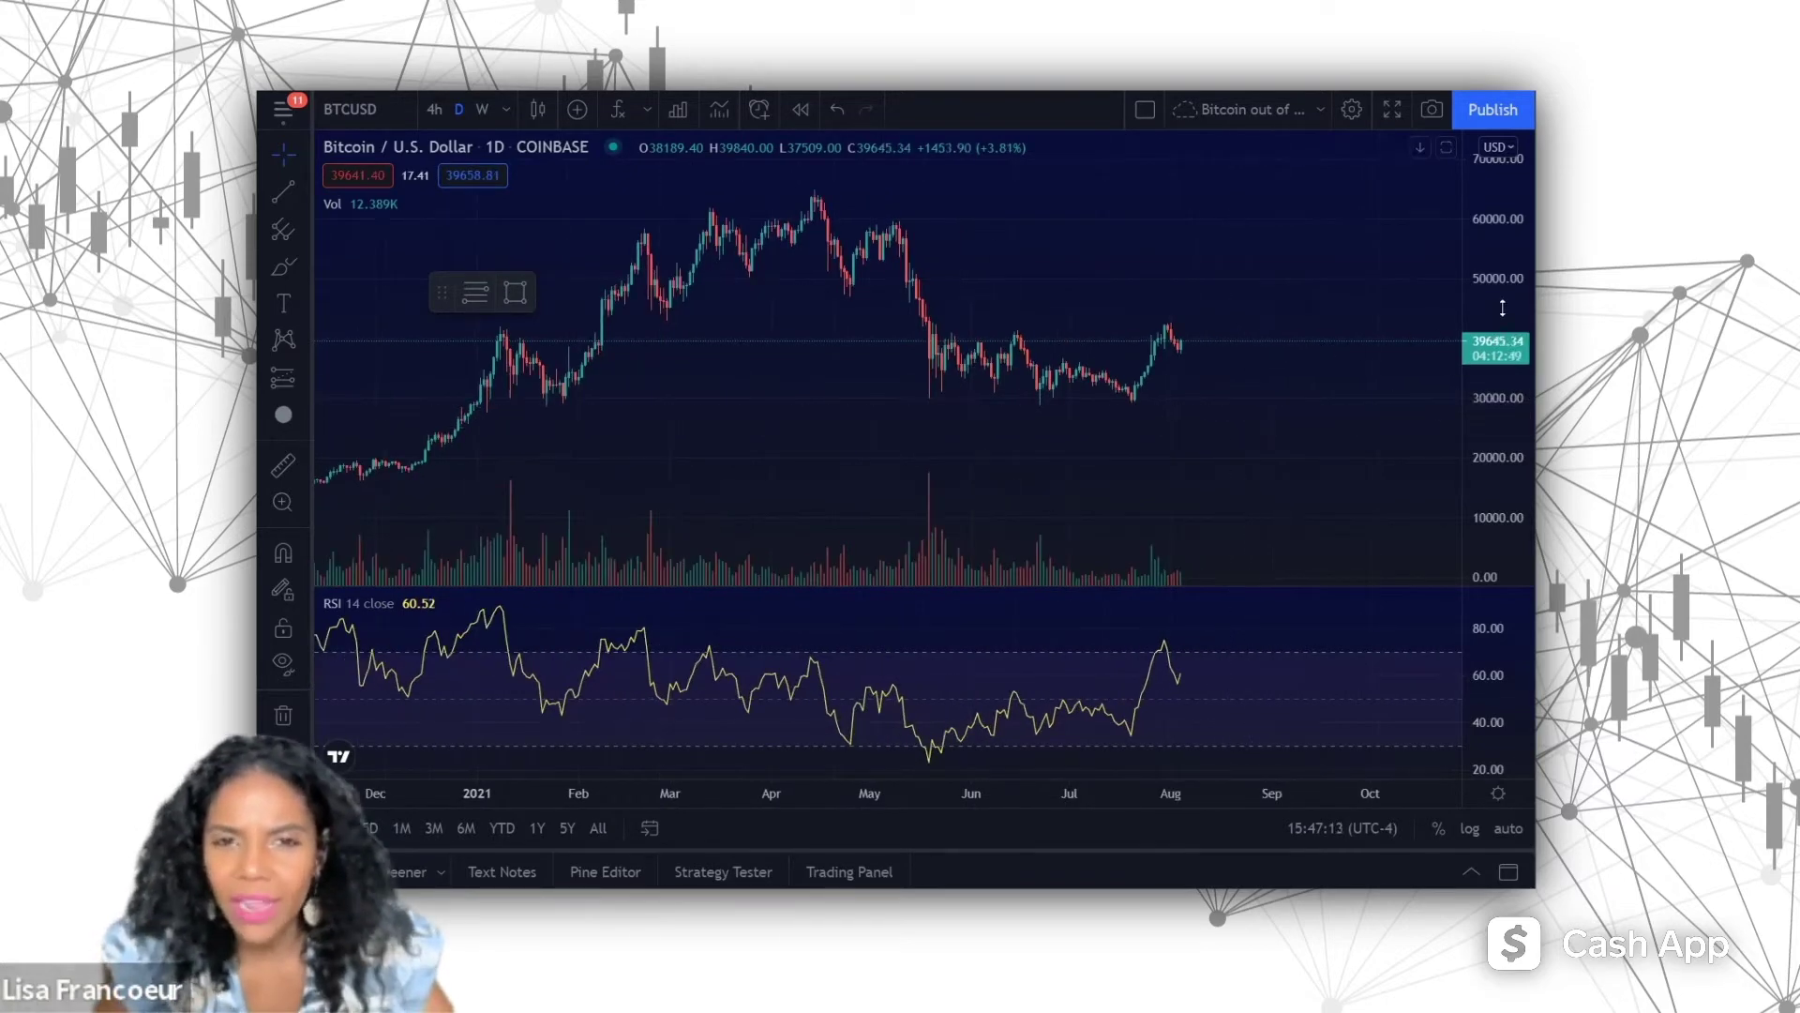
Step: Draw a rectangle support zone along the summer lows from 18 May to 28 Sep 2021, spanning about 30114 down to 28117
left_click_drag(1500, 281, 1510, 235)
mouse_move(1298, 301)
left_mouse_down()
mouse_move(1291, 335)
mouse_move(1271, 320)
left_mouse_up()
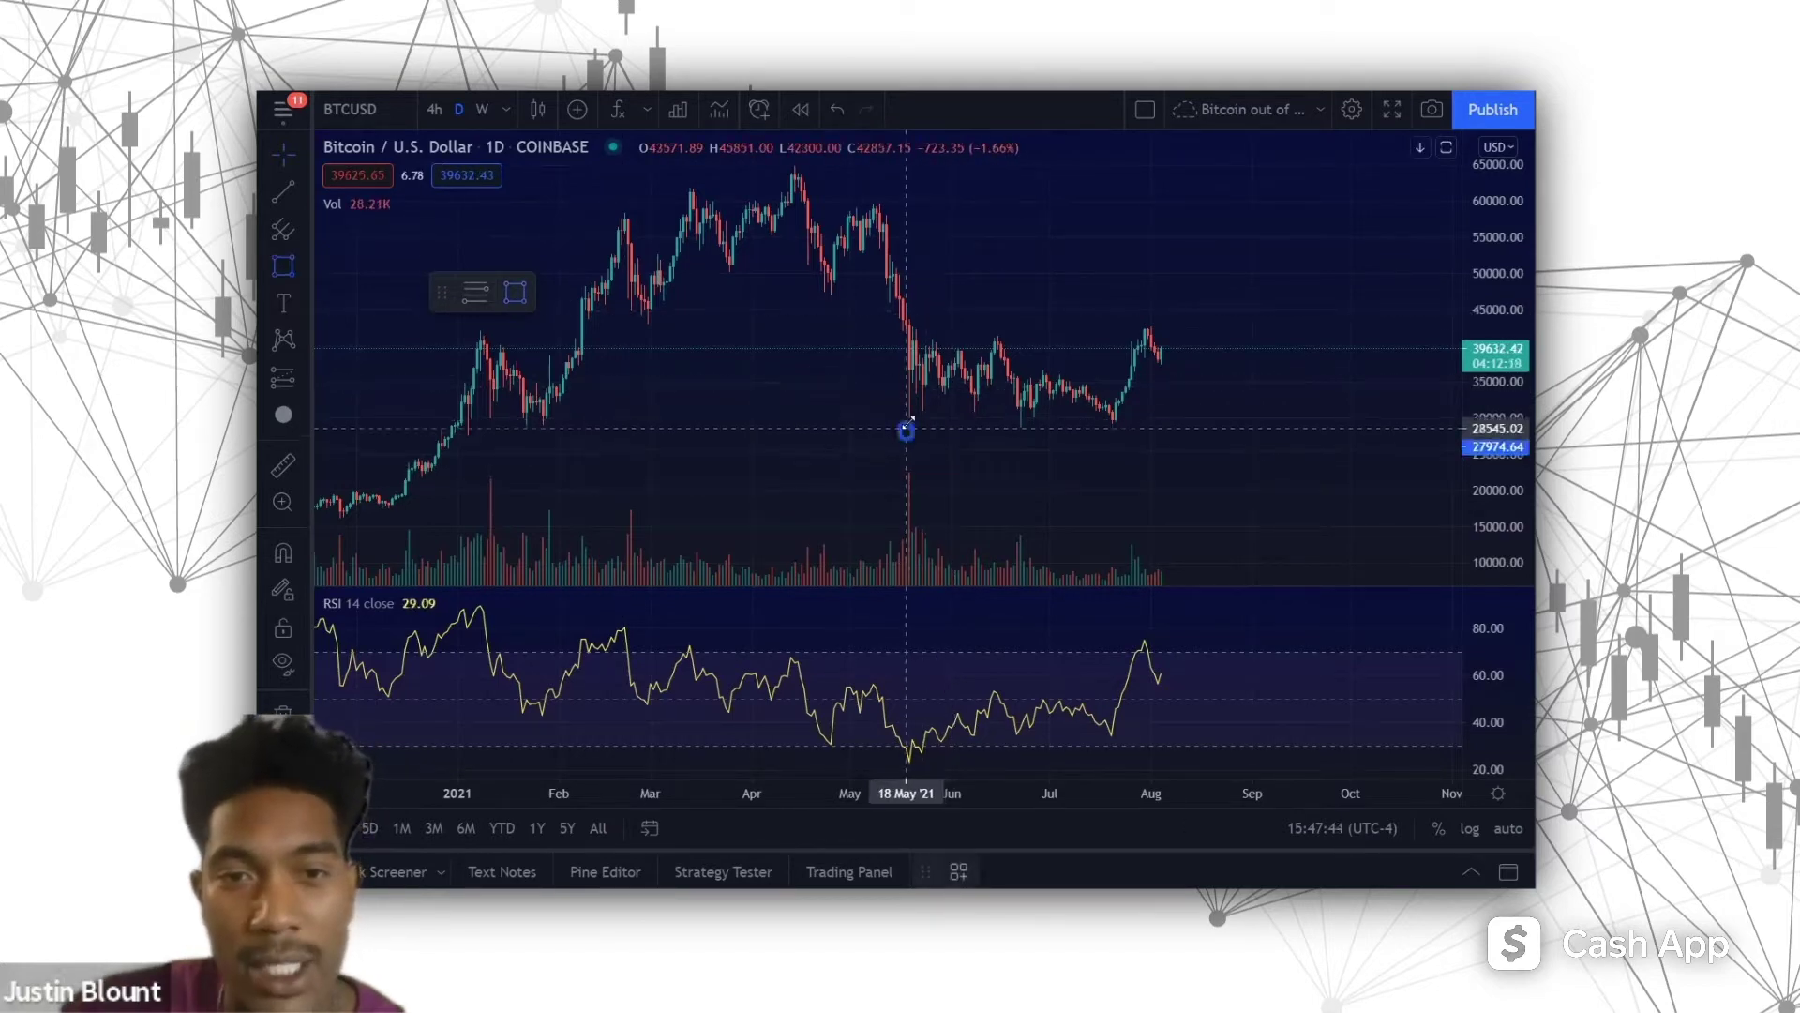
scroll(889, 234, "up", 1)
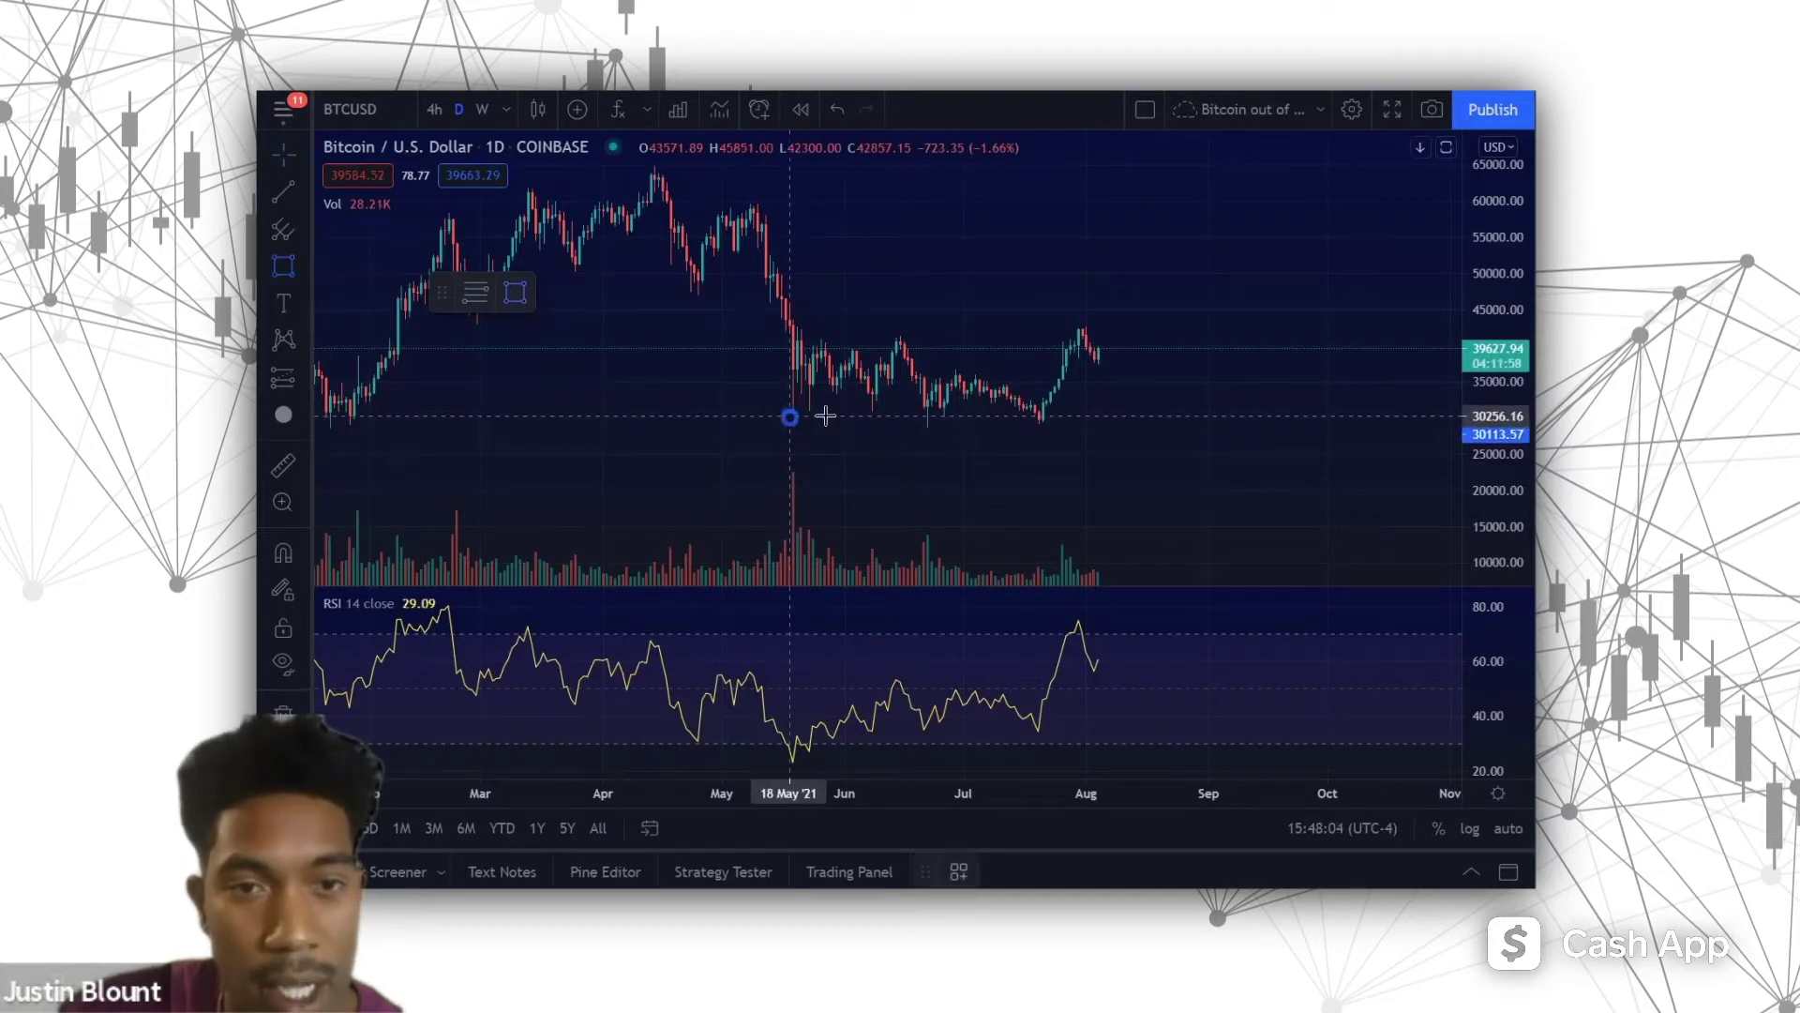
left_click(897, 420)
left_click_drag(877, 421, 1277, 436)
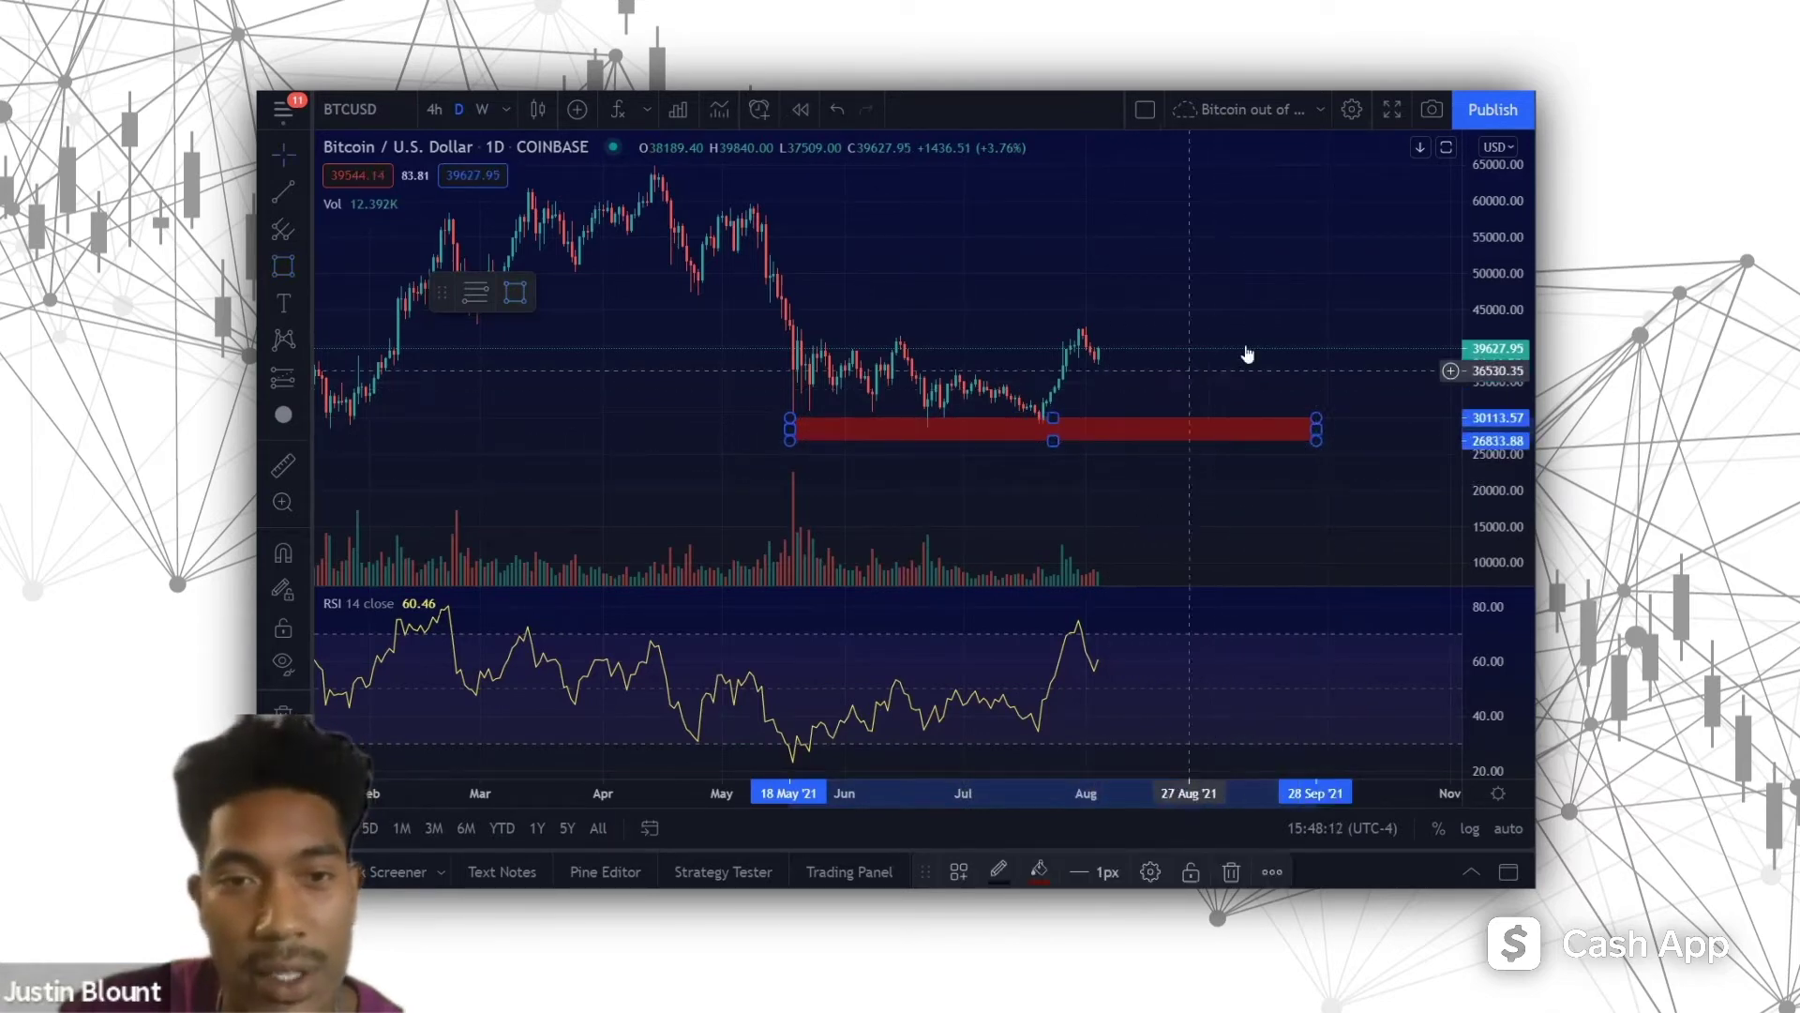
left_click(1219, 365)
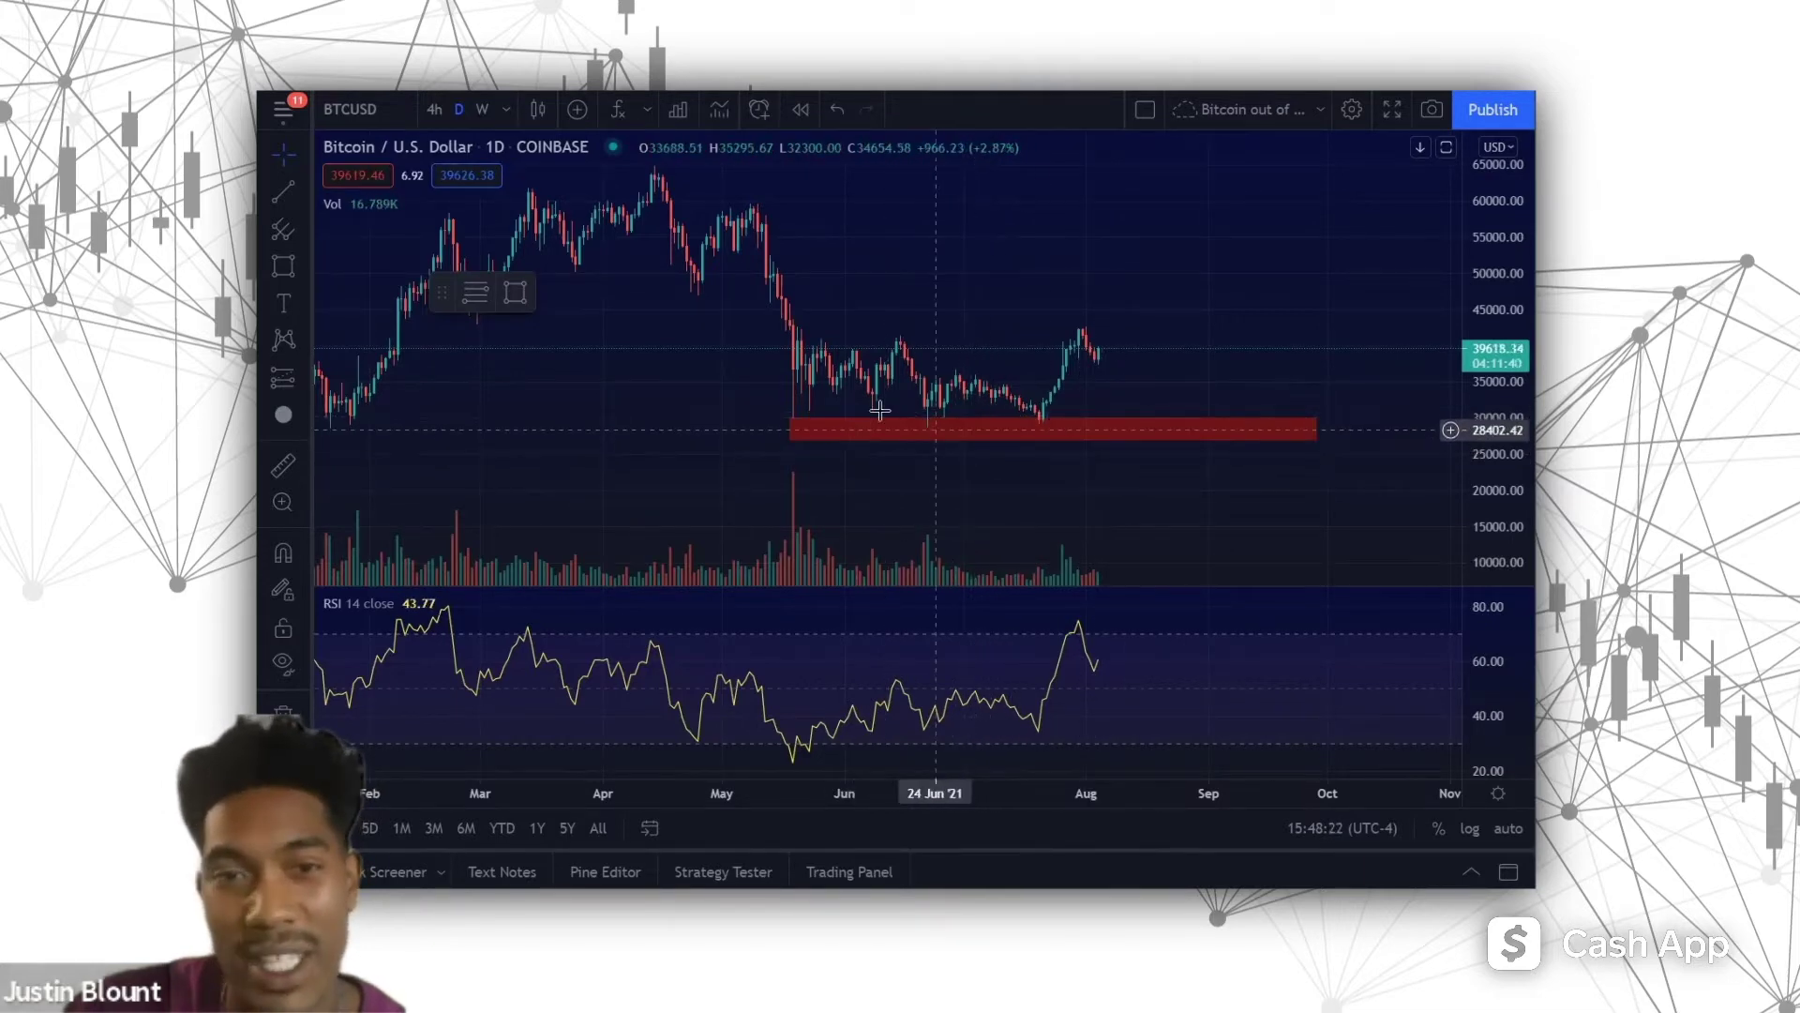
left_click_drag(1054, 439, 1054, 429)
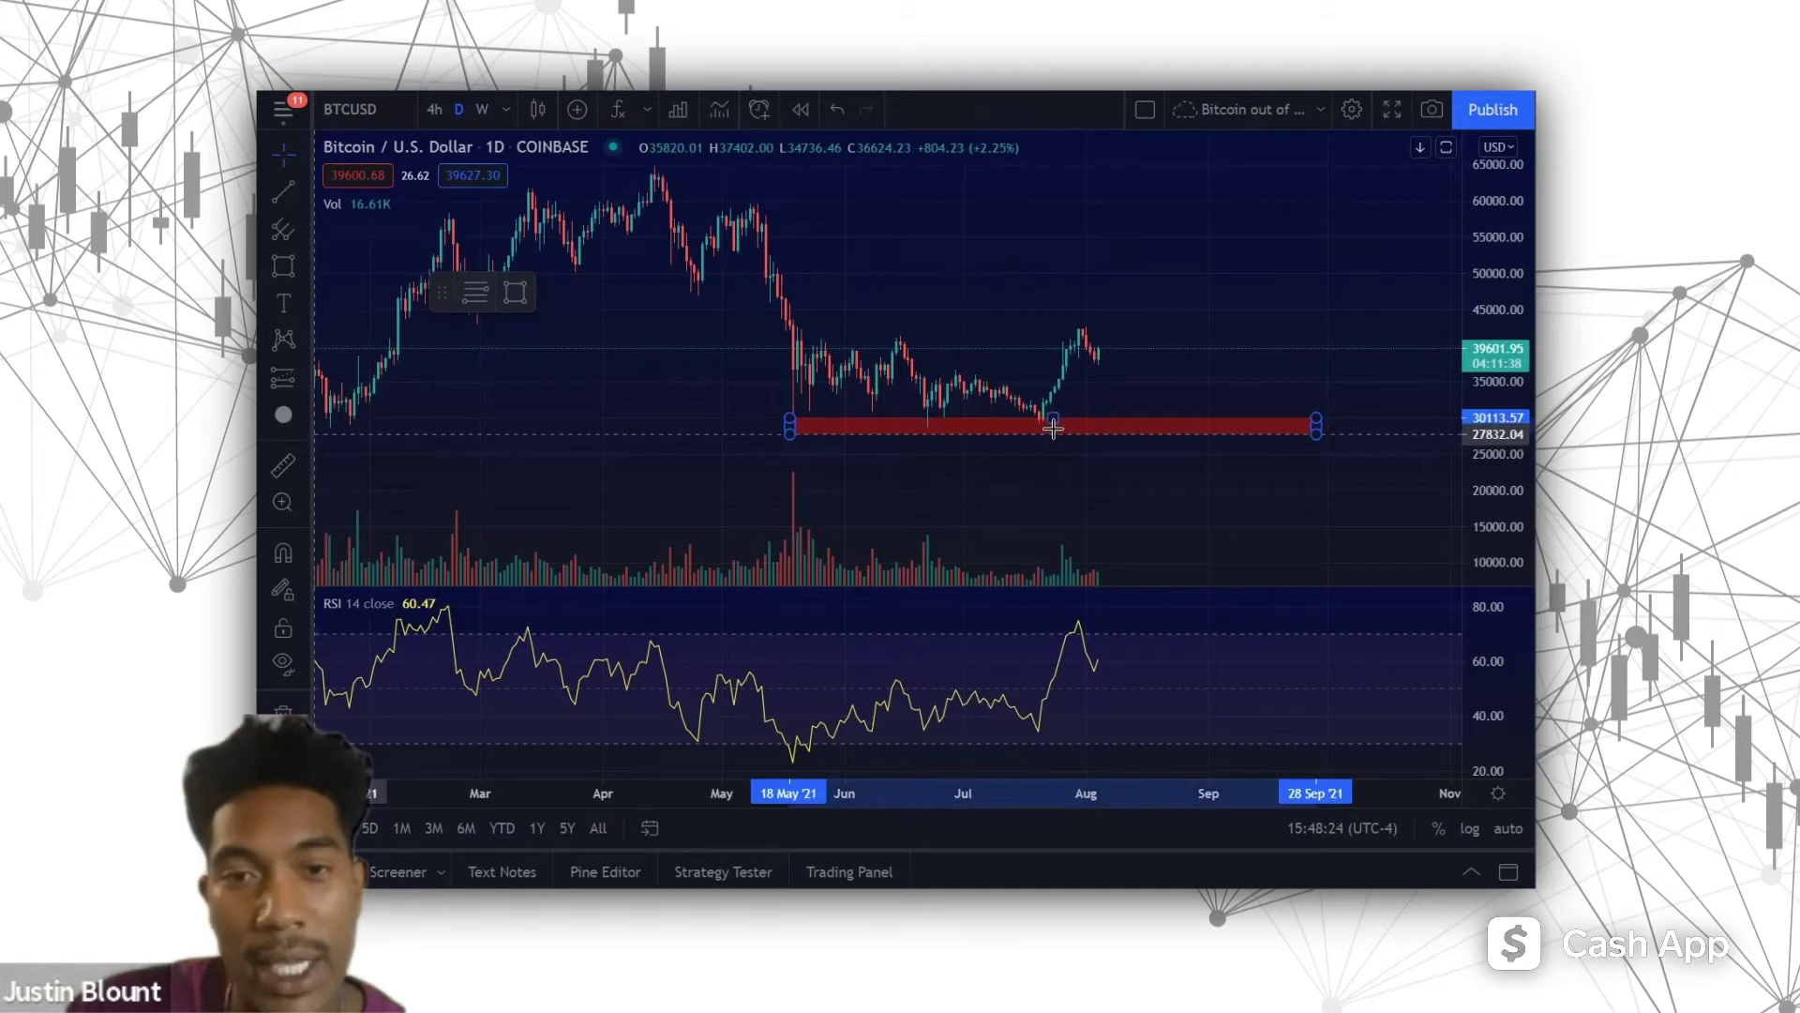
left_click(863, 466)
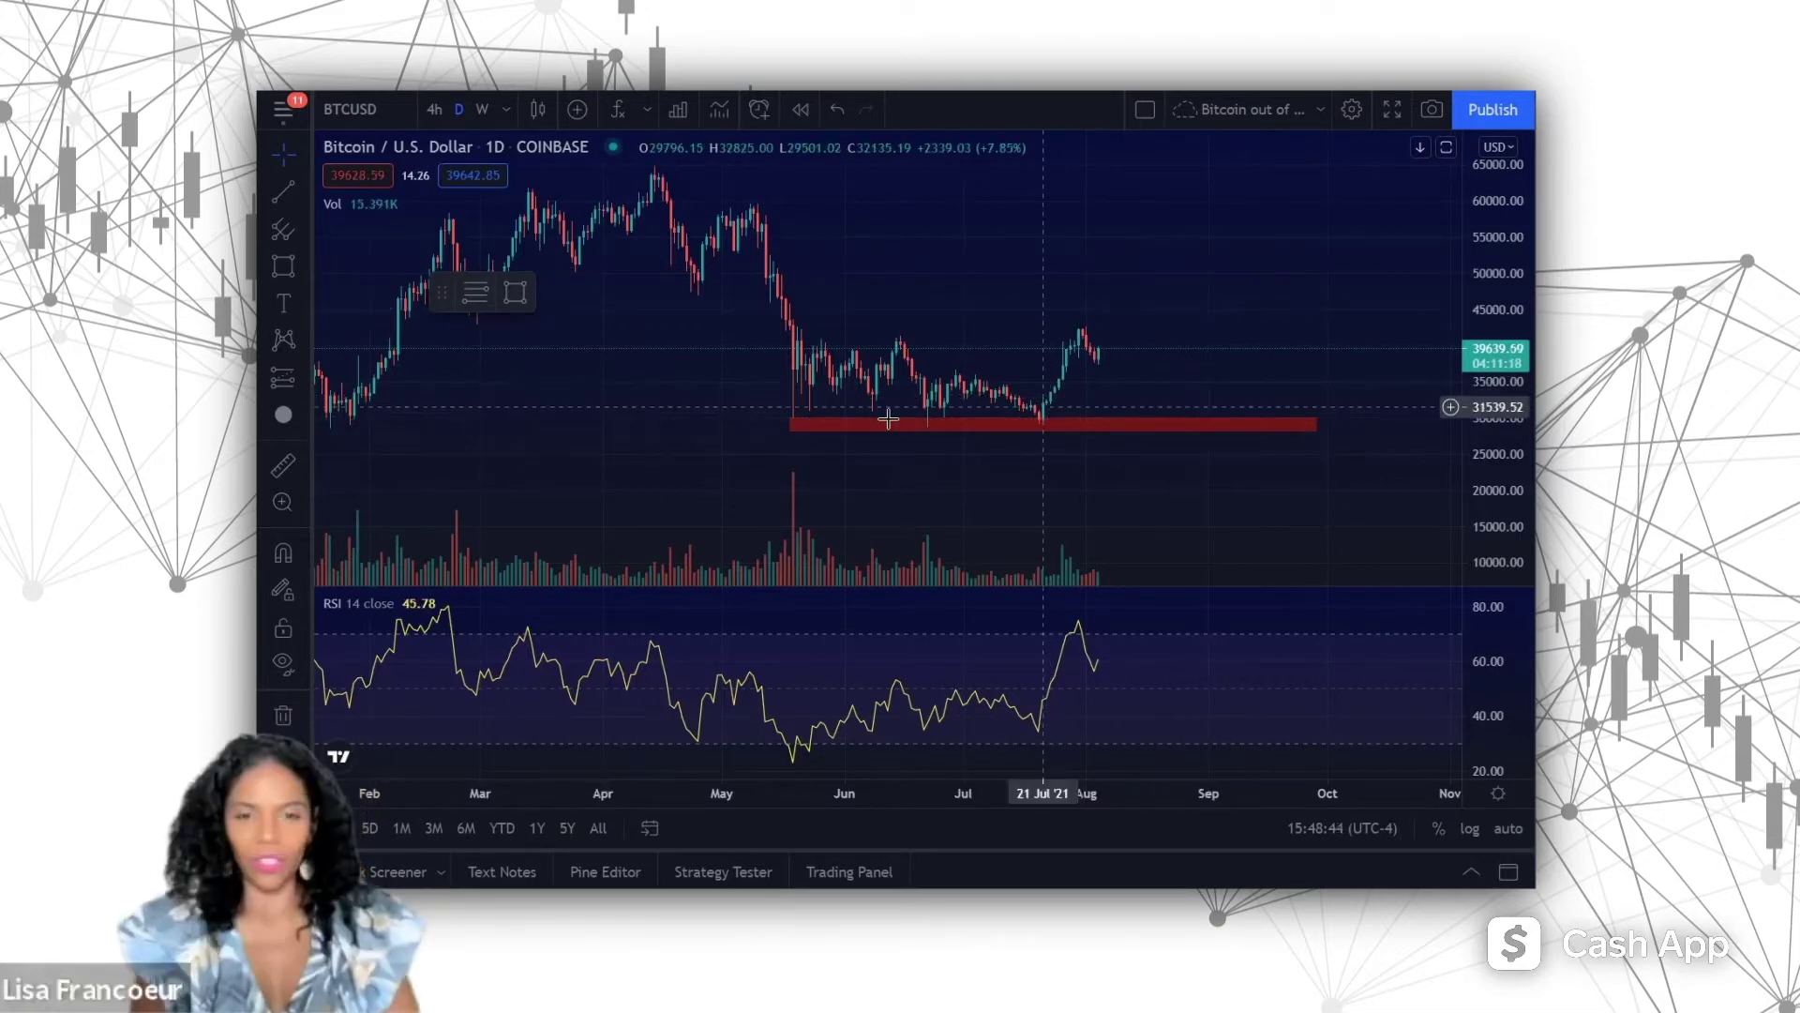
Step: Change the support zone rectangle's fill colour to green and deselect it
left_click(998, 433)
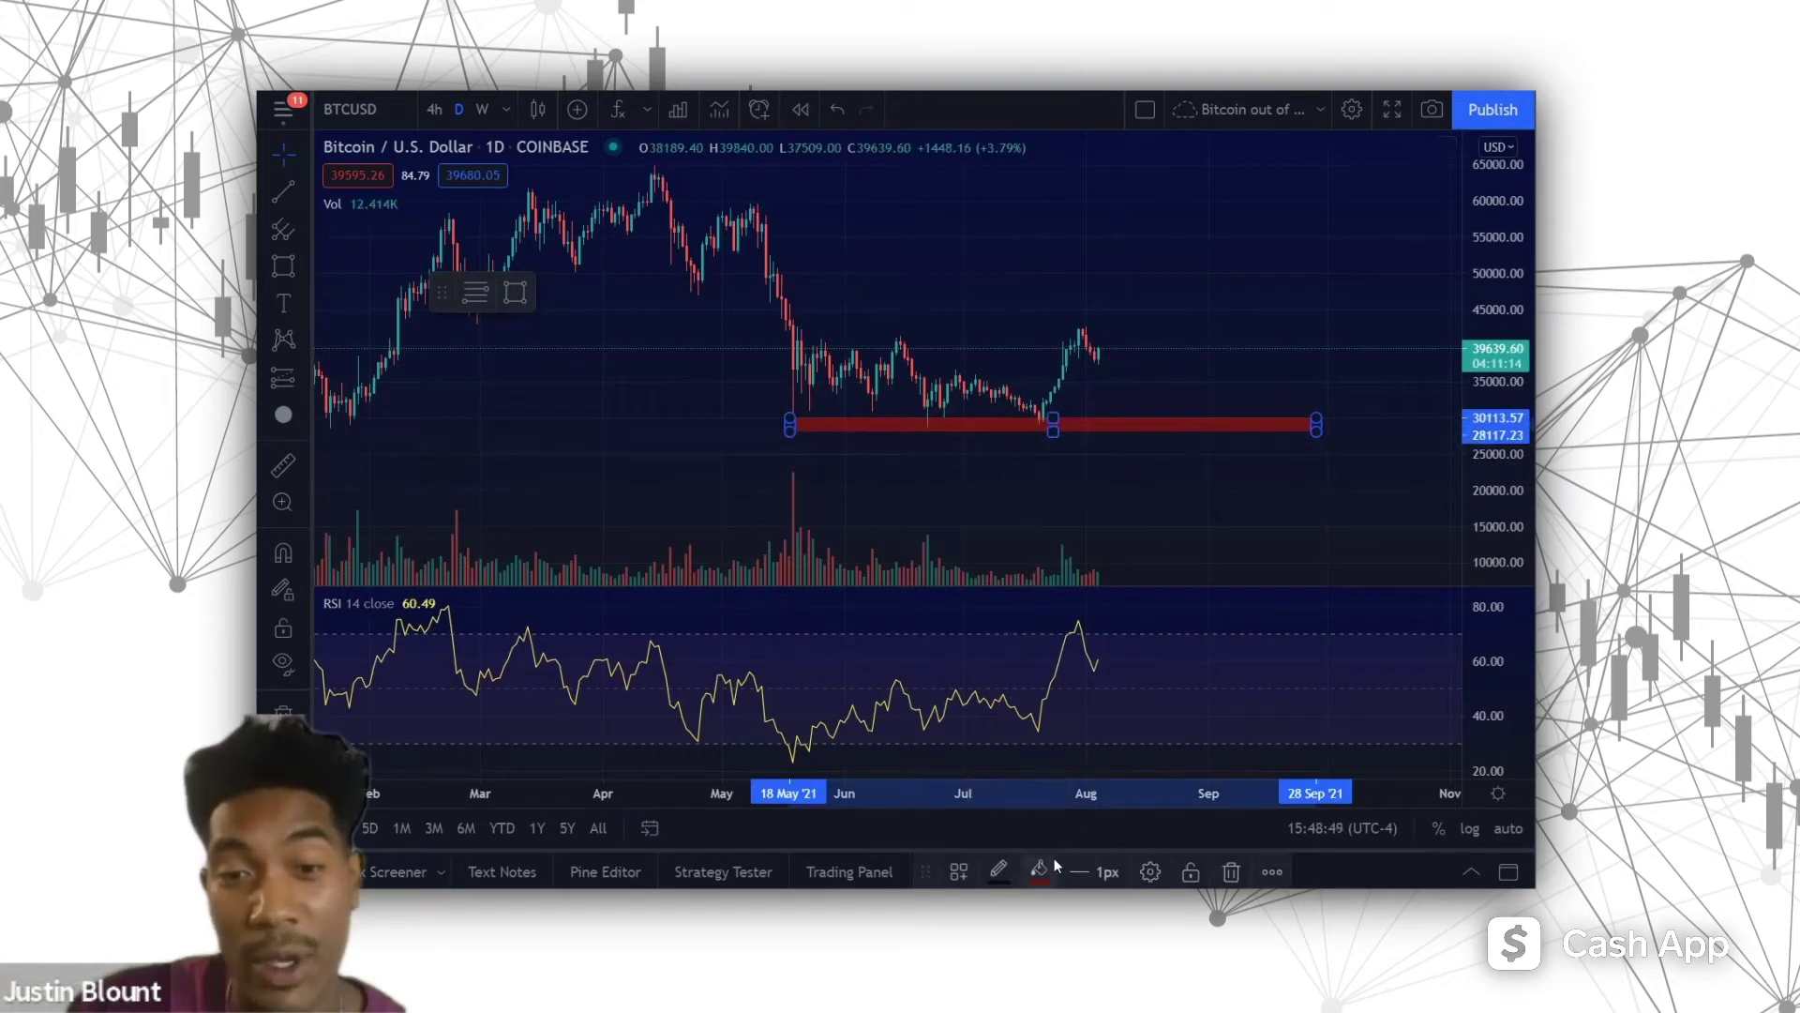
left_click(1032, 864)
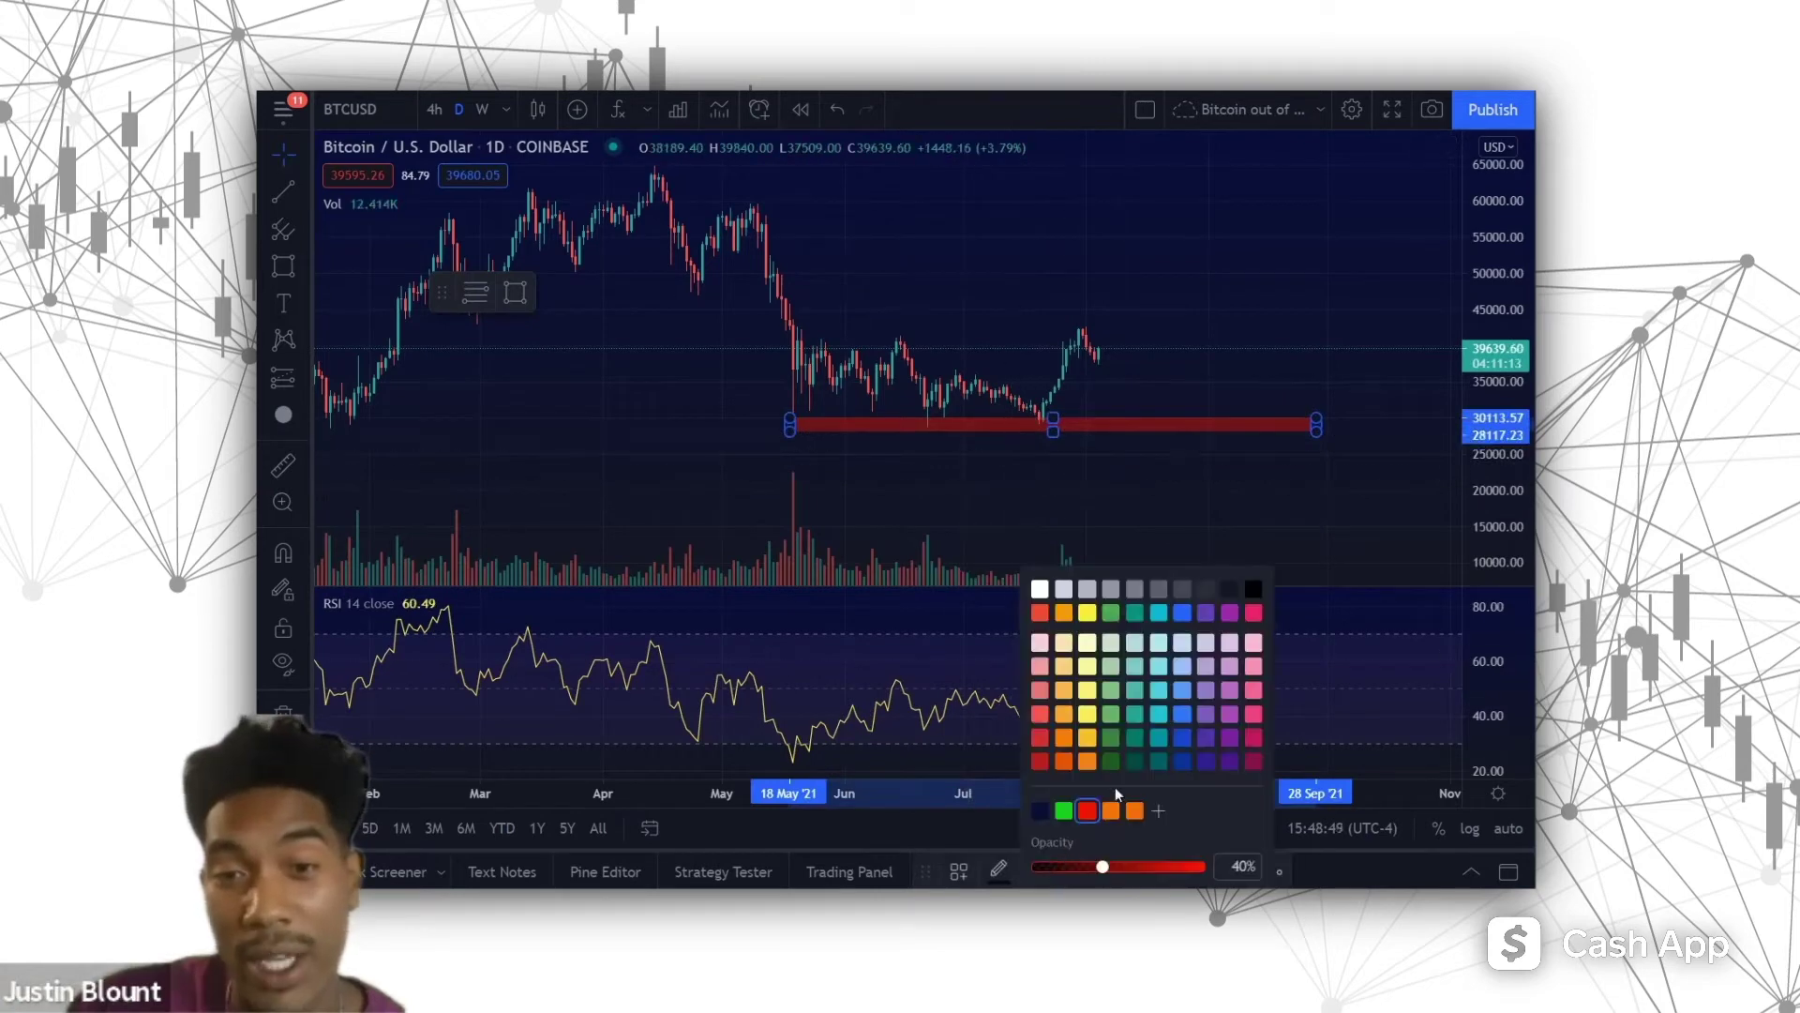
left_click(1111, 614)
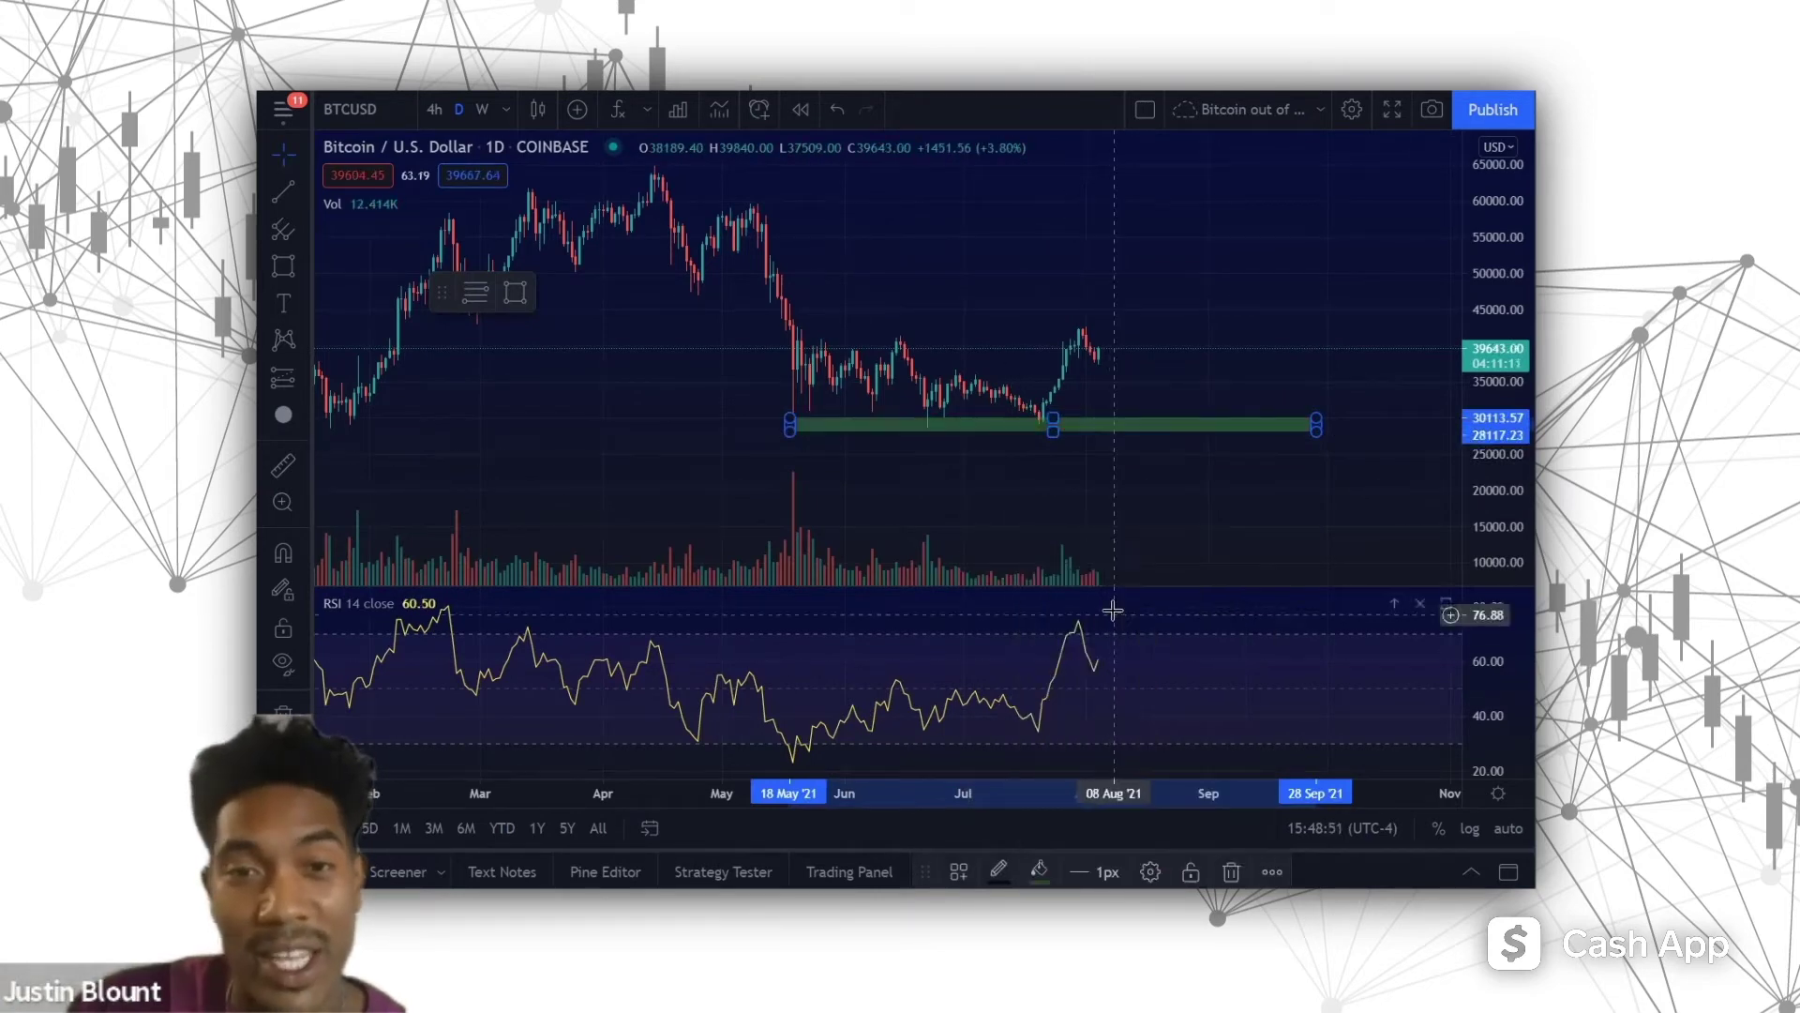
right_click(1215, 346)
left_click(1206, 281)
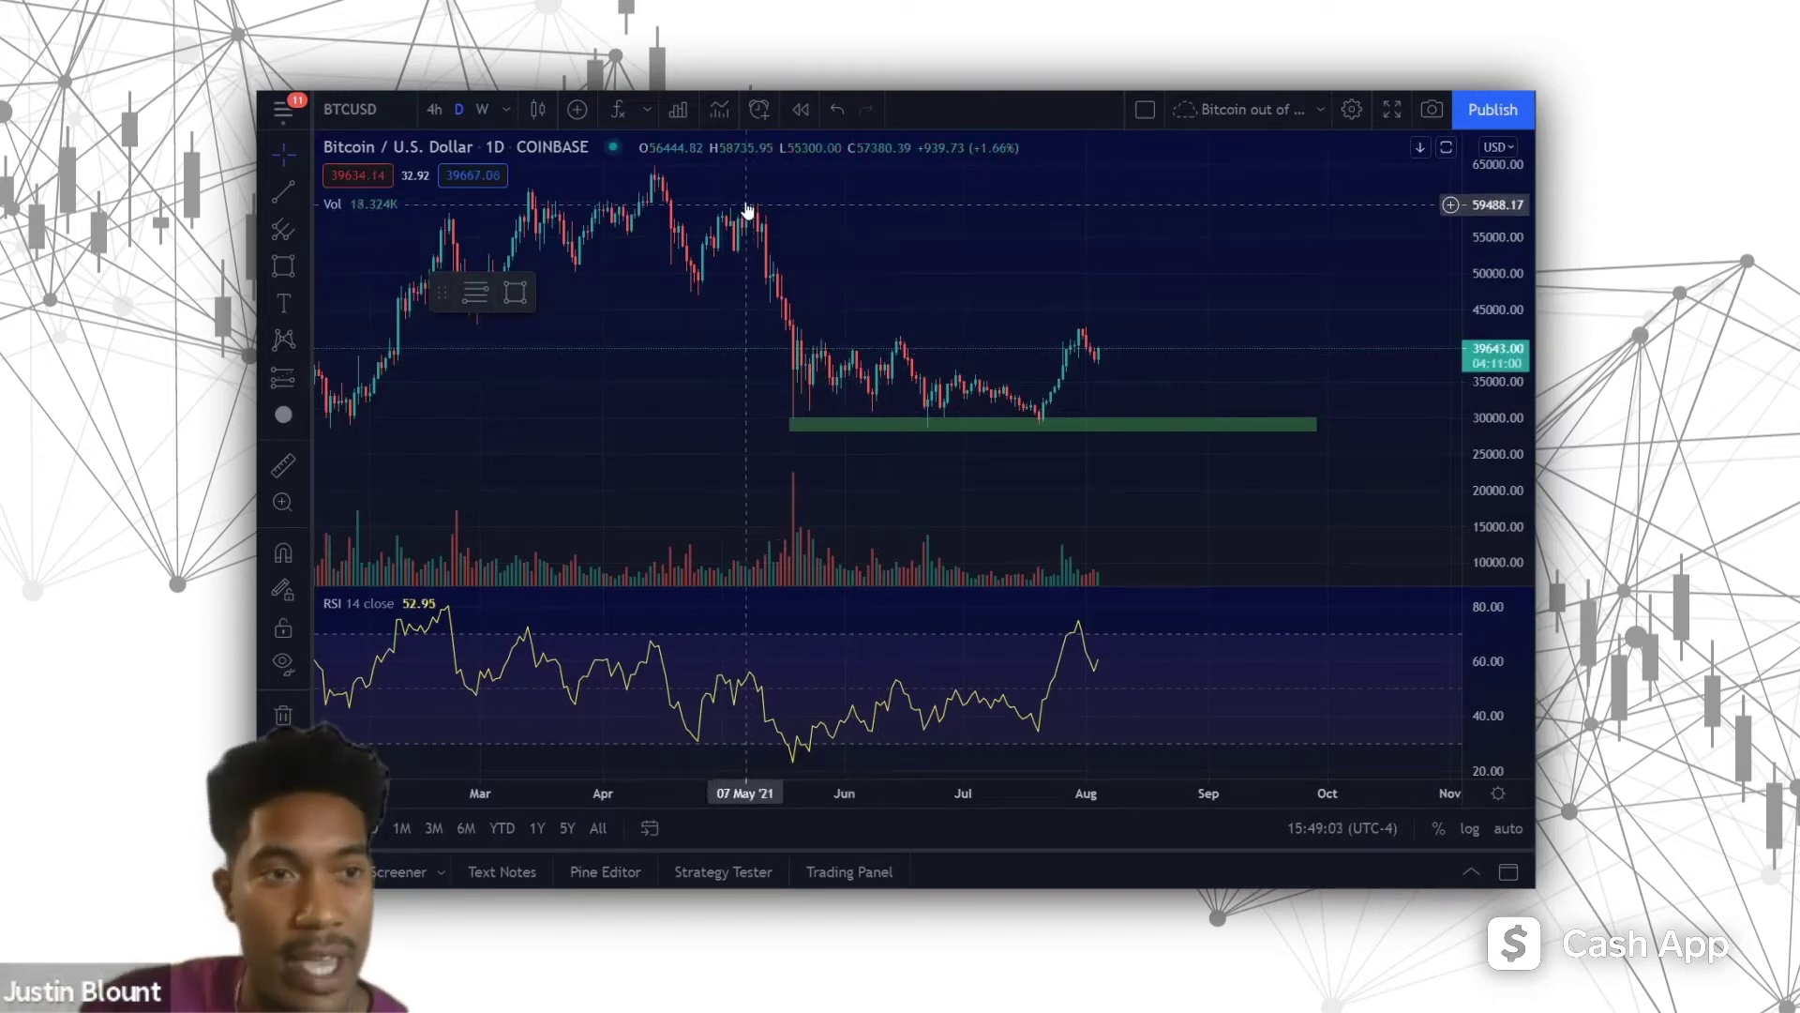
Step: Measure the price drop from the mid-April high down to the green support zone
left_click(283, 464)
left_click(655, 159)
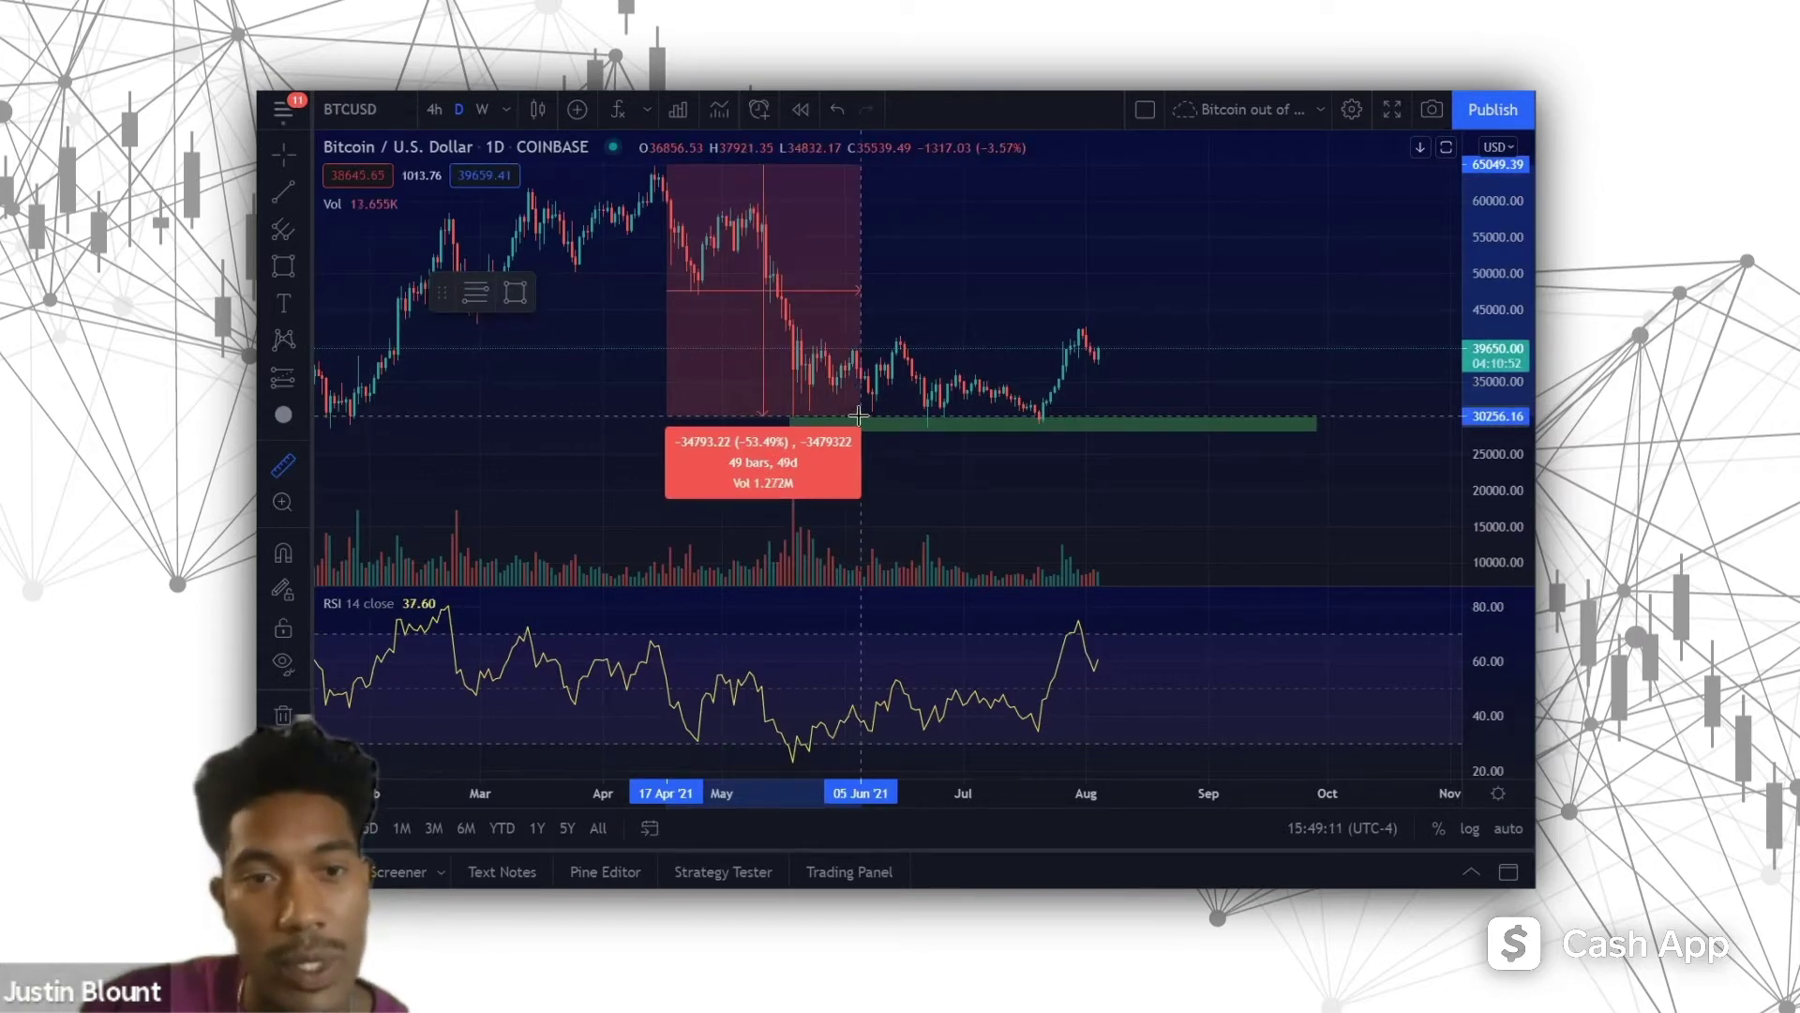
left_click(919, 319)
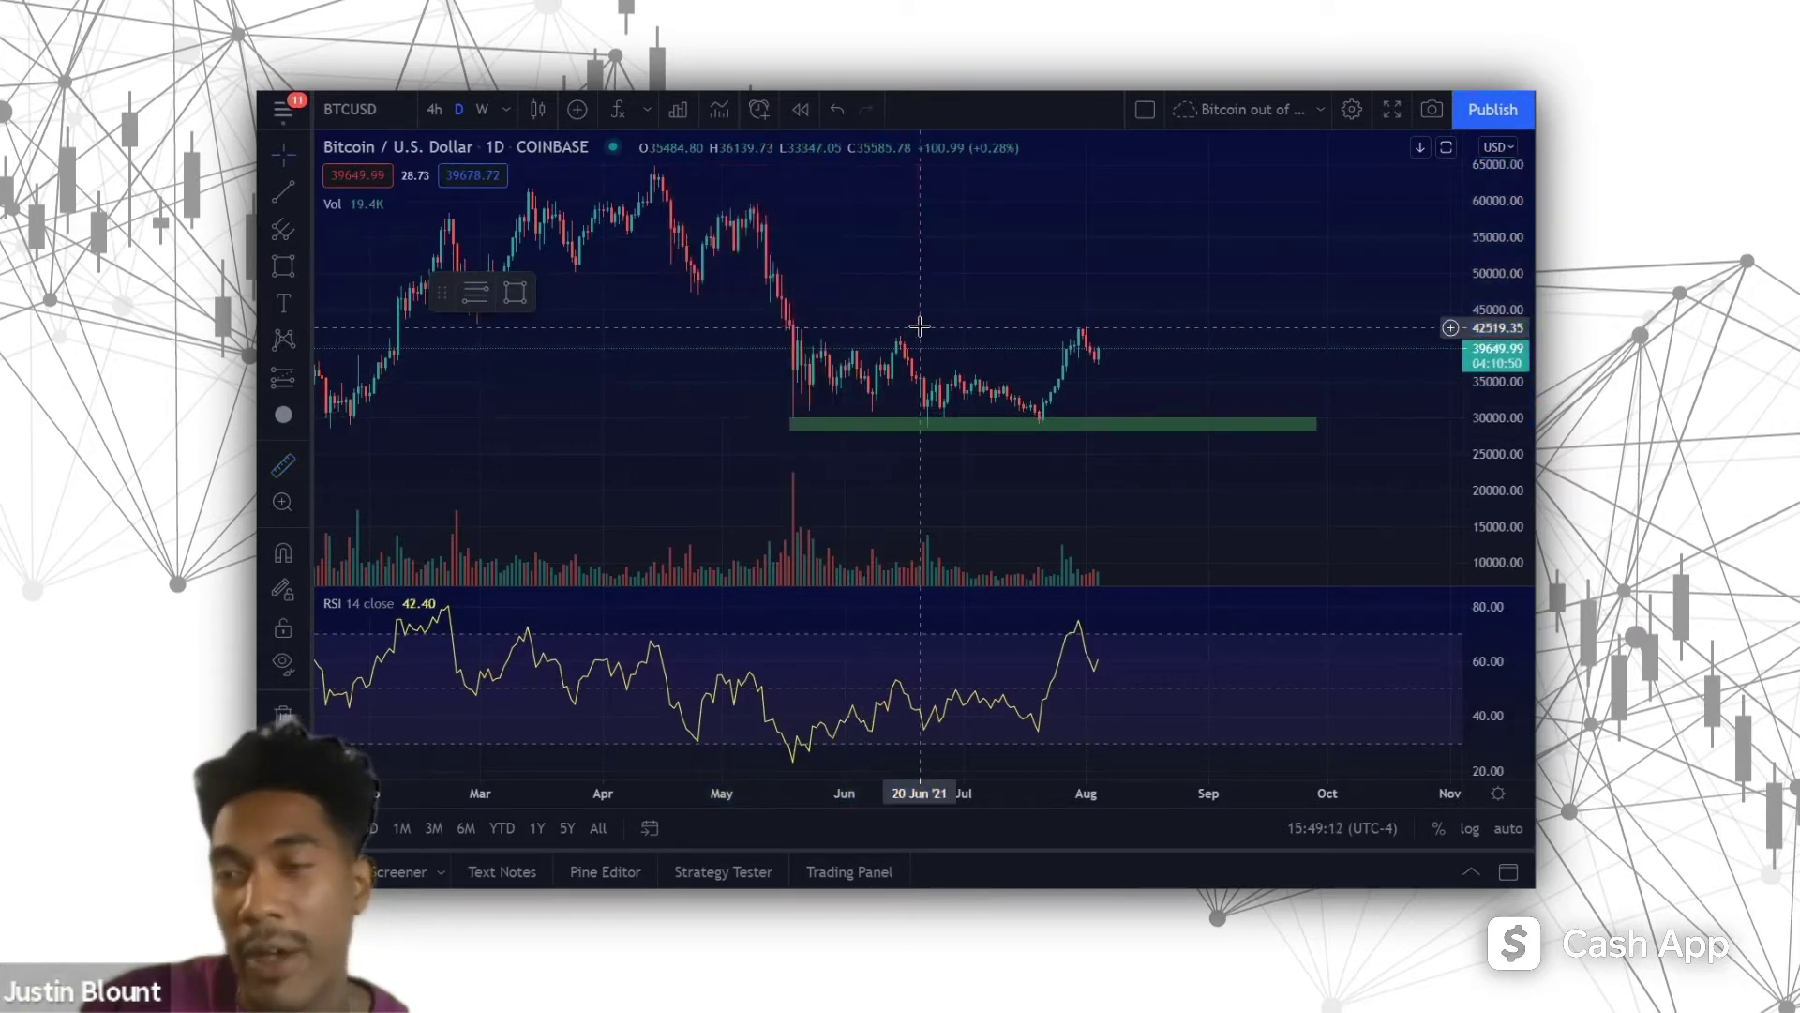
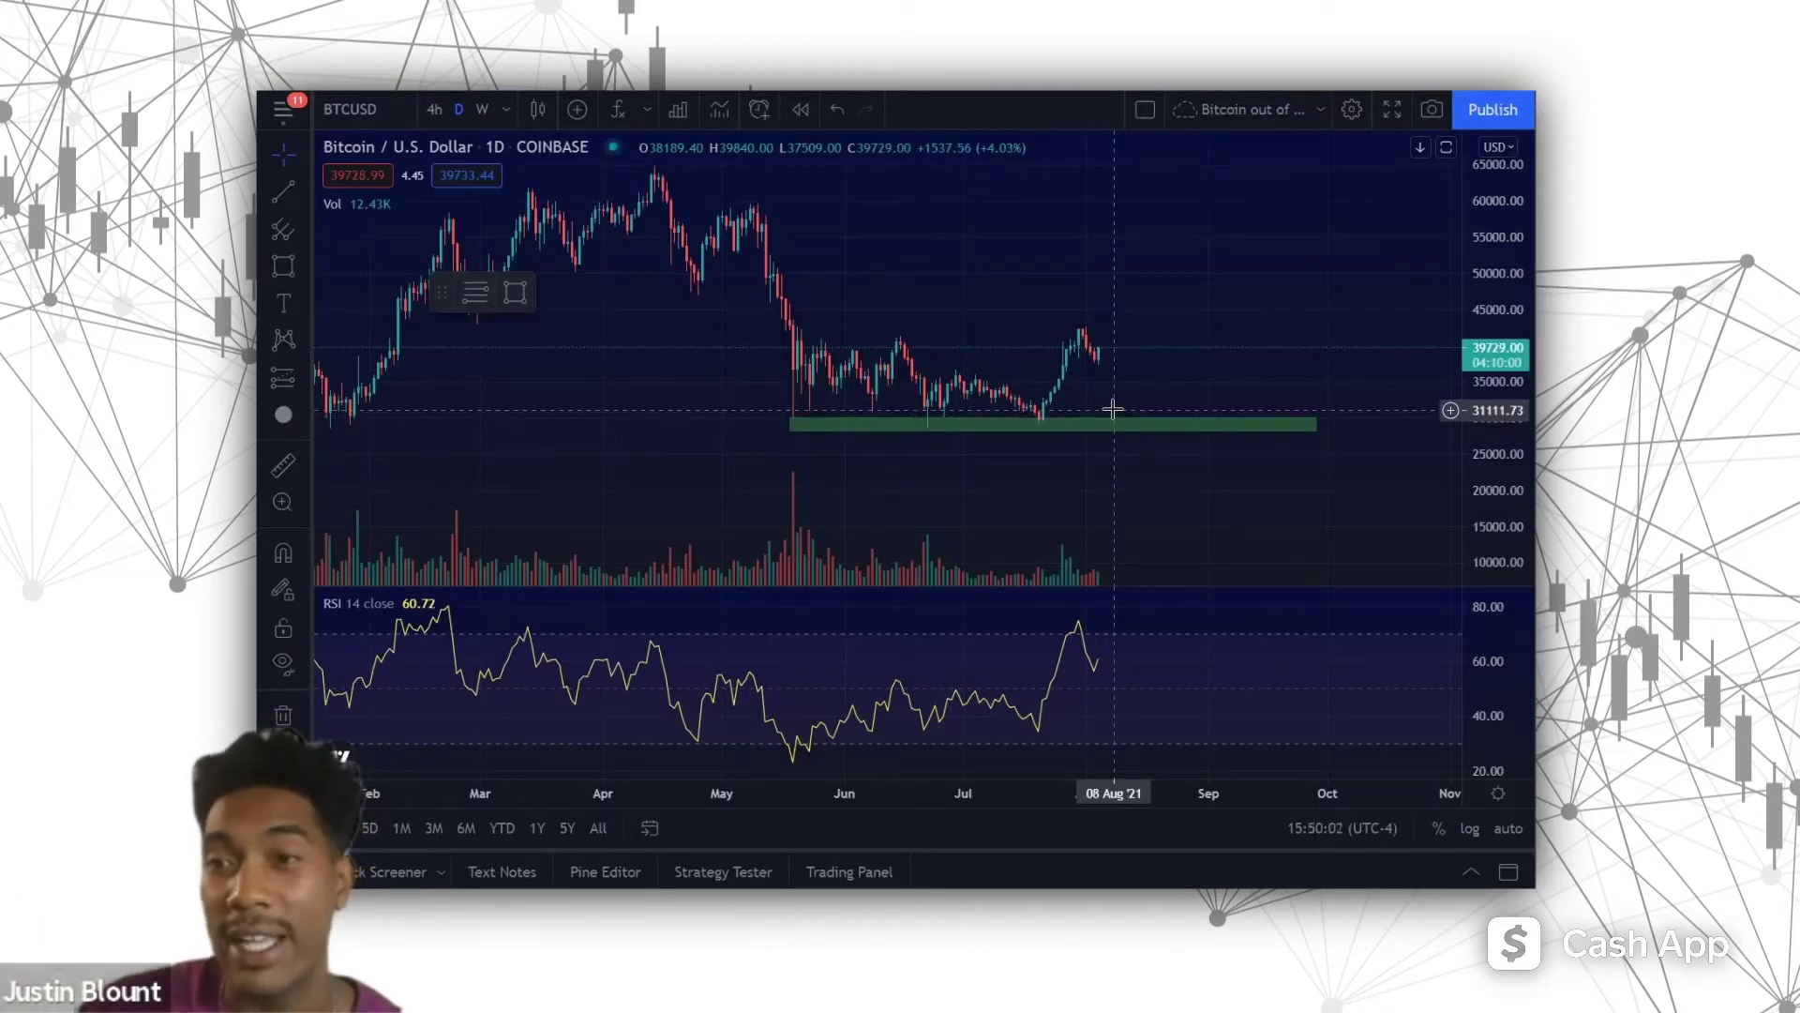
left_click(282, 267)
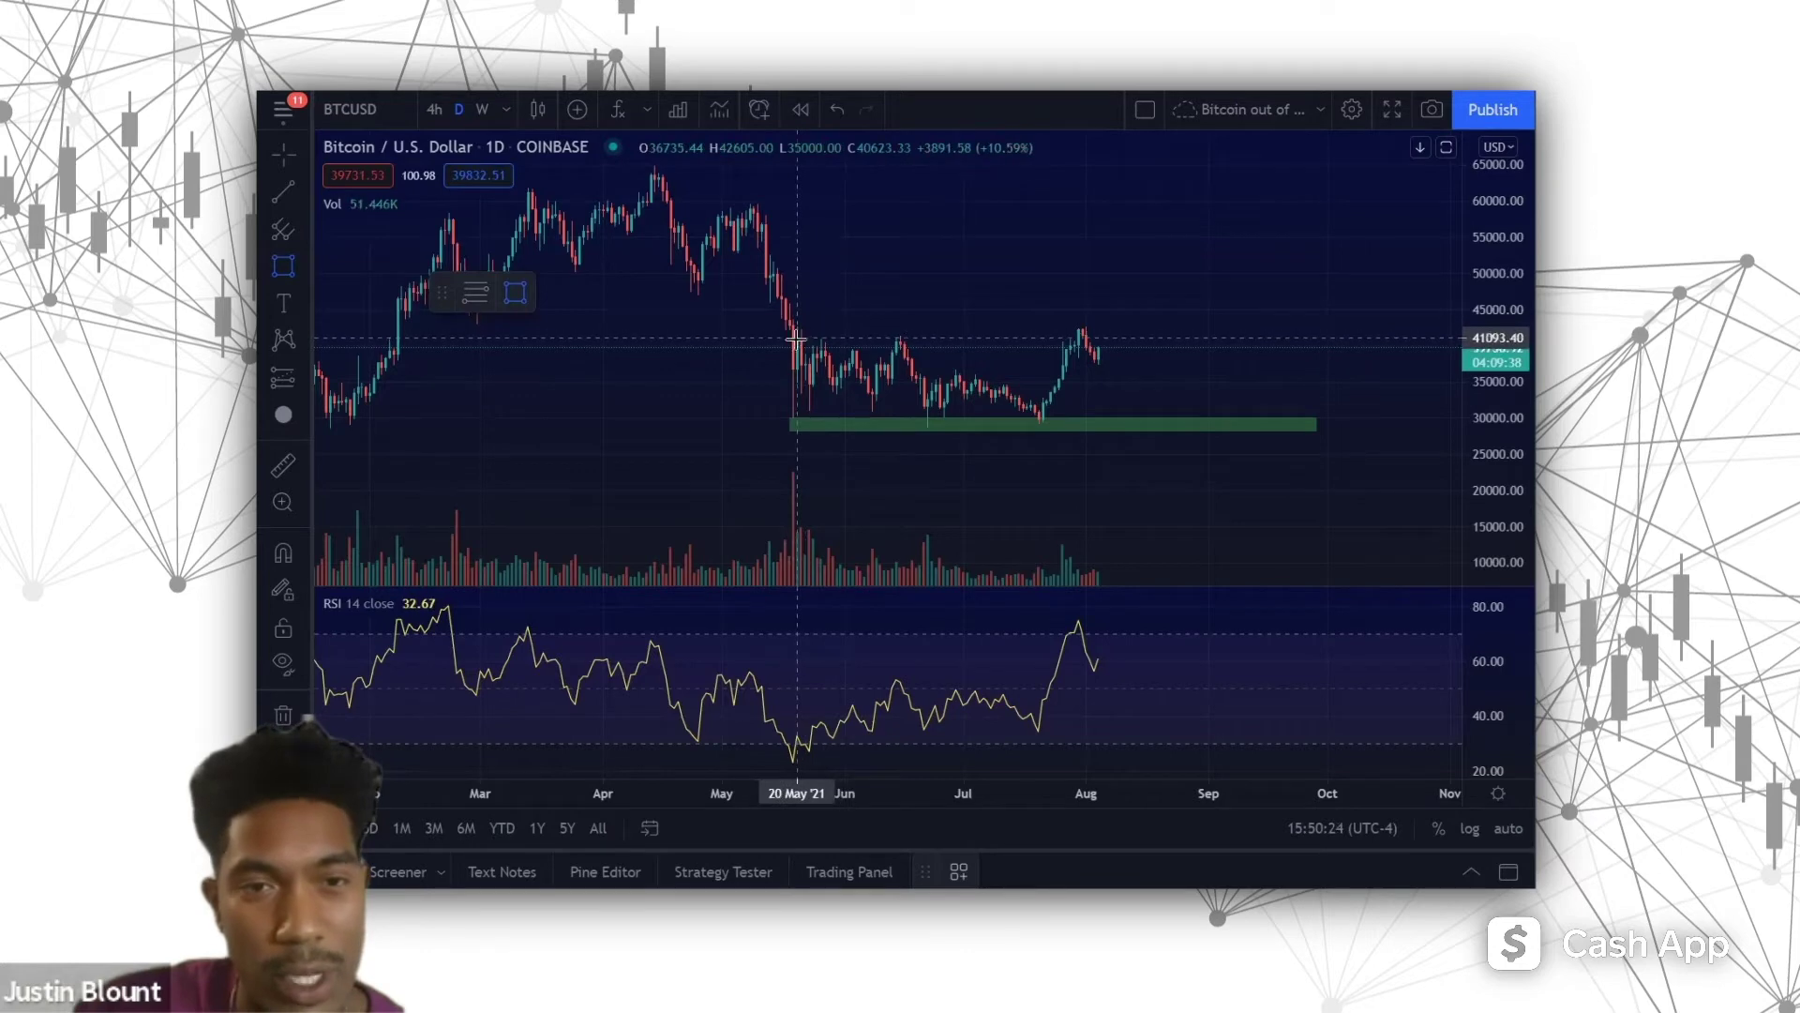
left_click(805, 329)
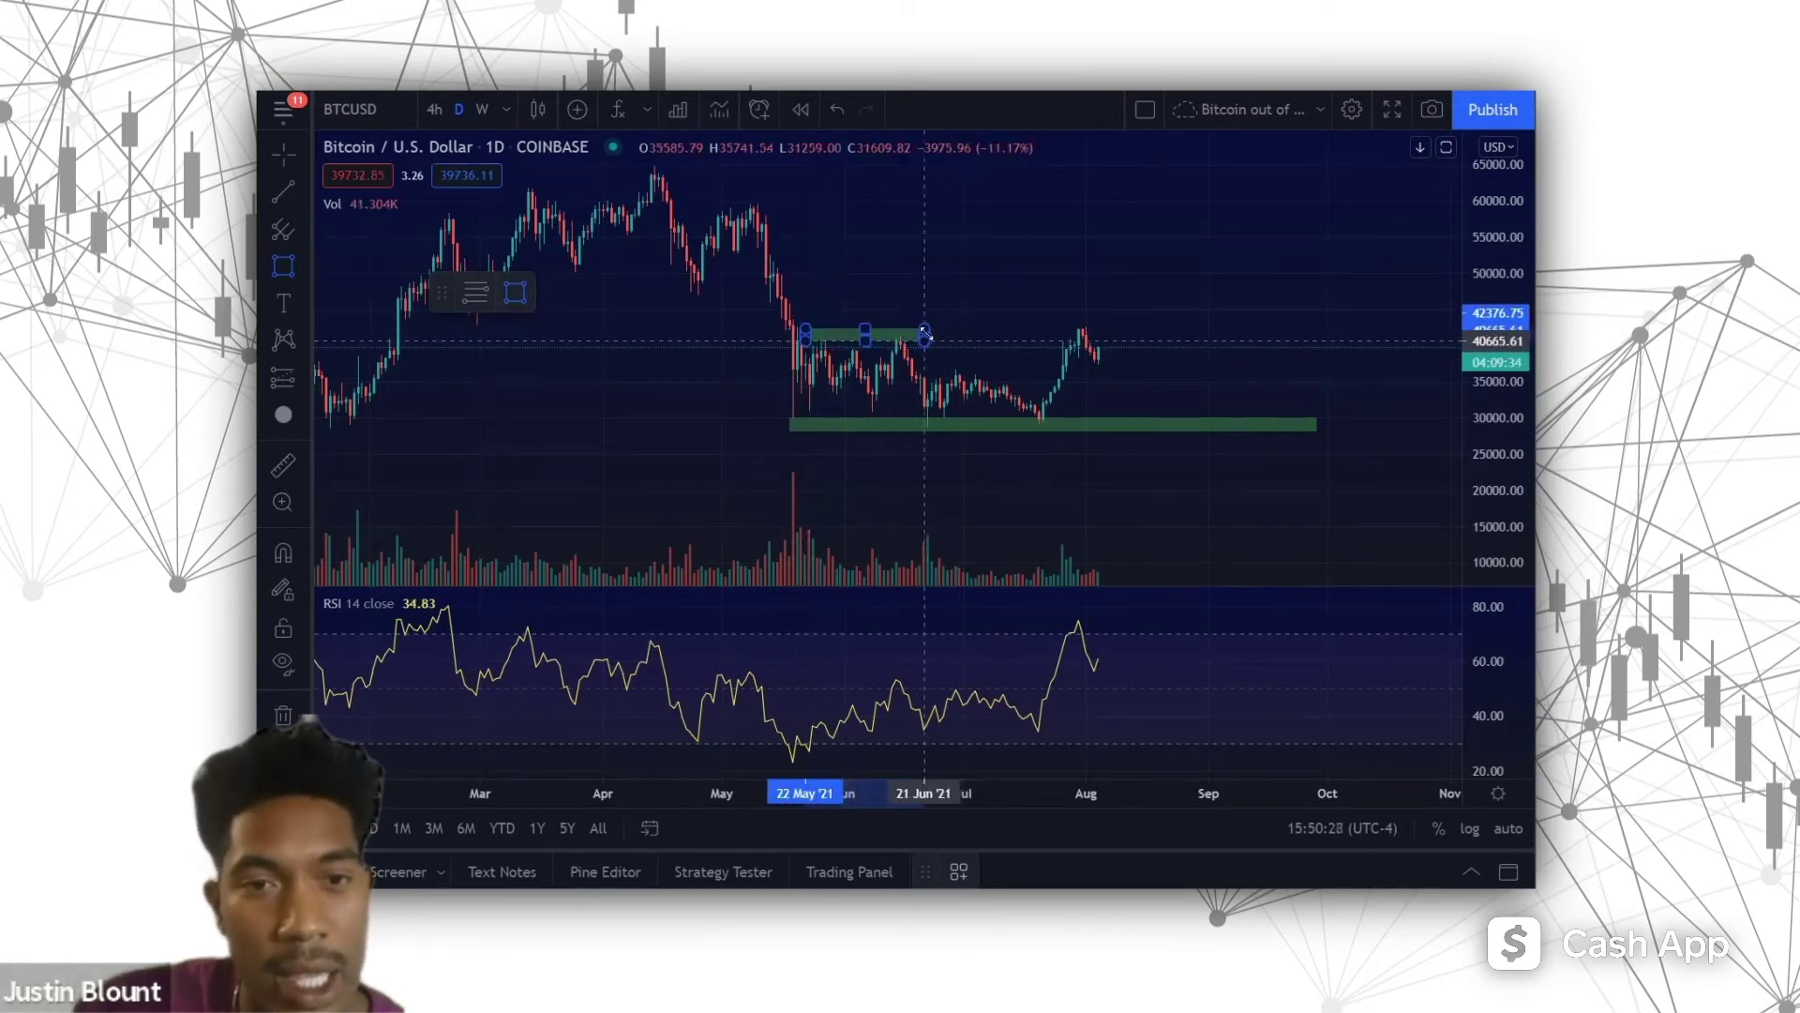
key("Escape")
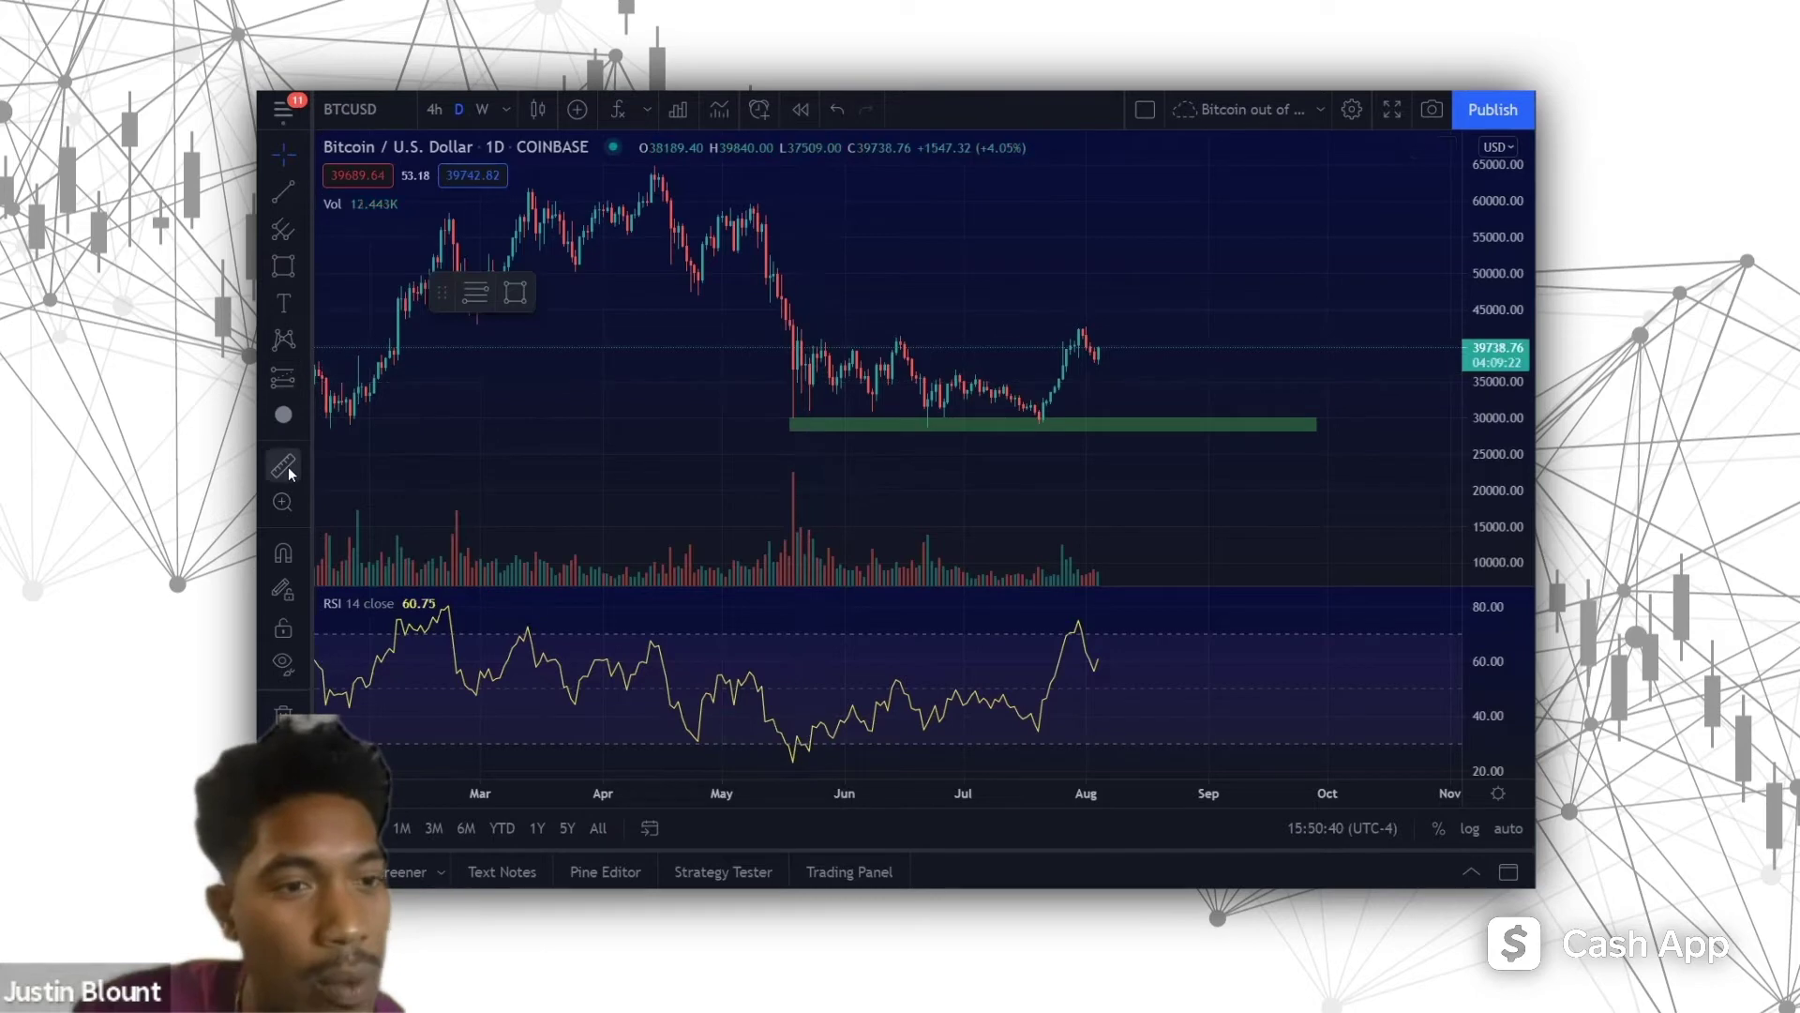
left_click(283, 267)
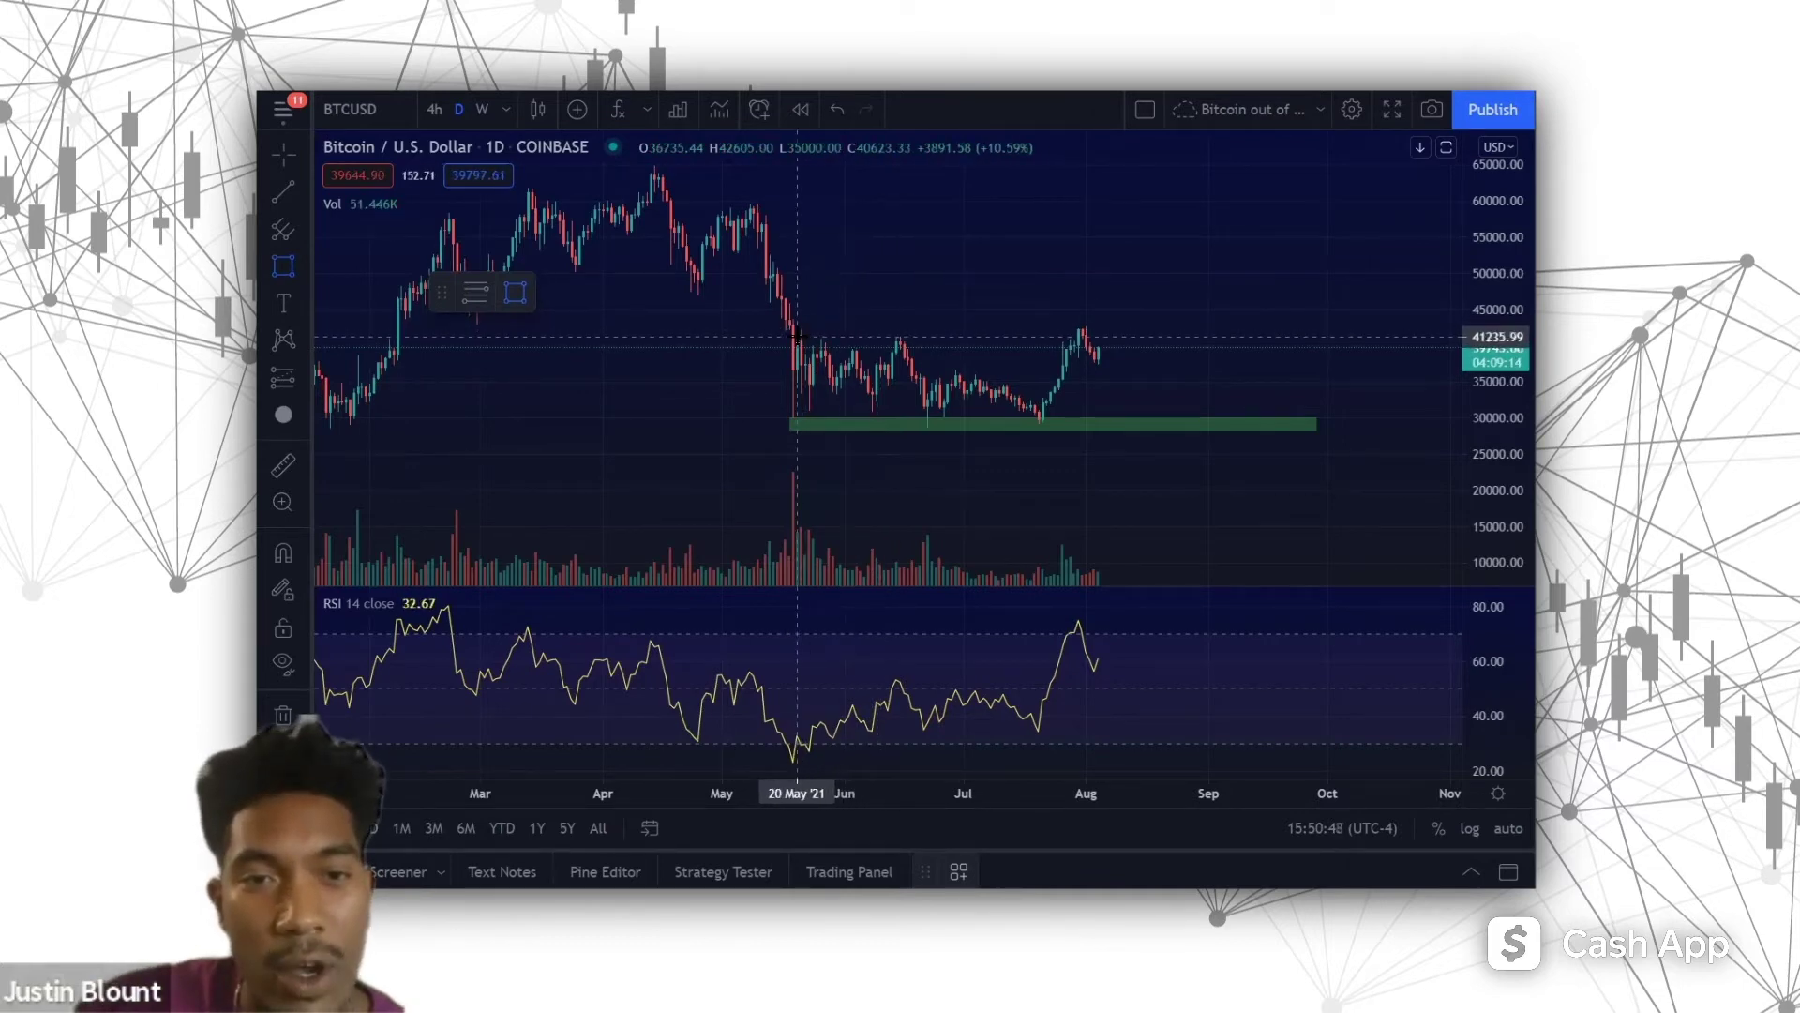
mouse_move(797, 335)
left_mouse_down()
mouse_move(945, 310)
mouse_move(1249, 322)
left_mouse_up()
key("Escape")
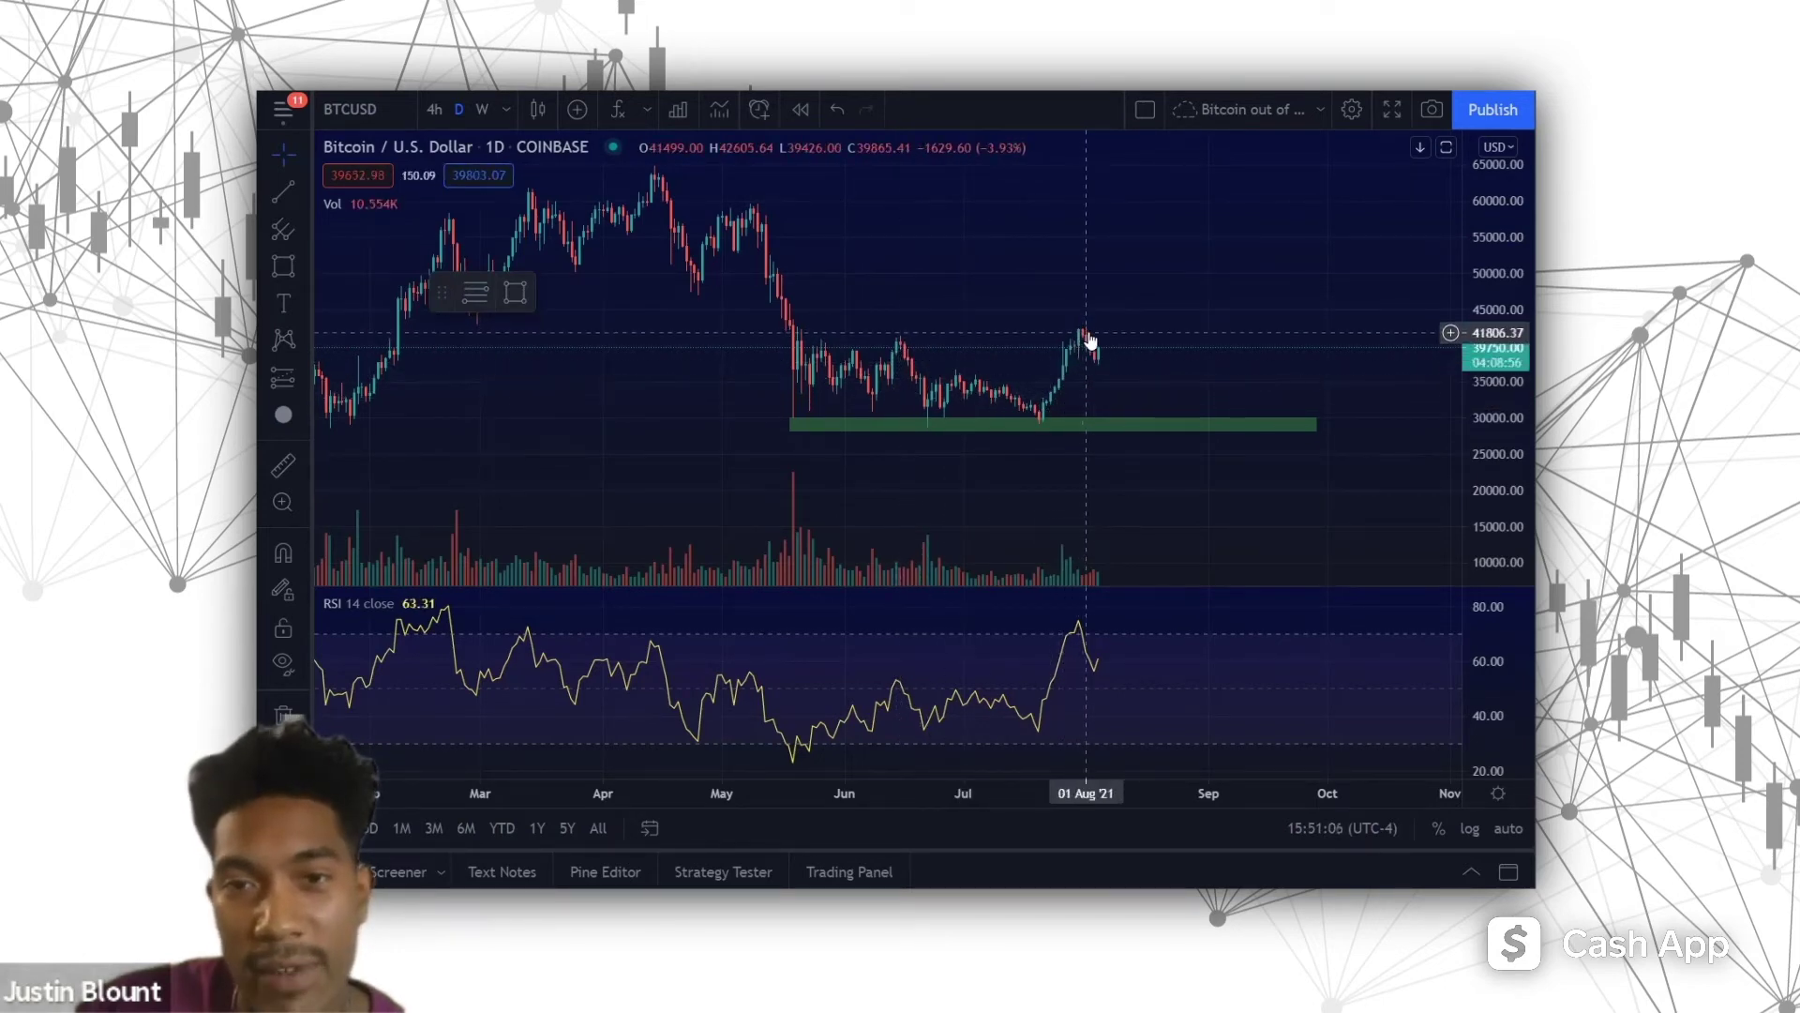
Step: Draw a red rectangle resistance zone across the range highs near 43000, from about 19 May to early October 2021
key("alt+shift+r")
left_click_drag(793, 319, 1344, 324)
left_click(1335, 346)
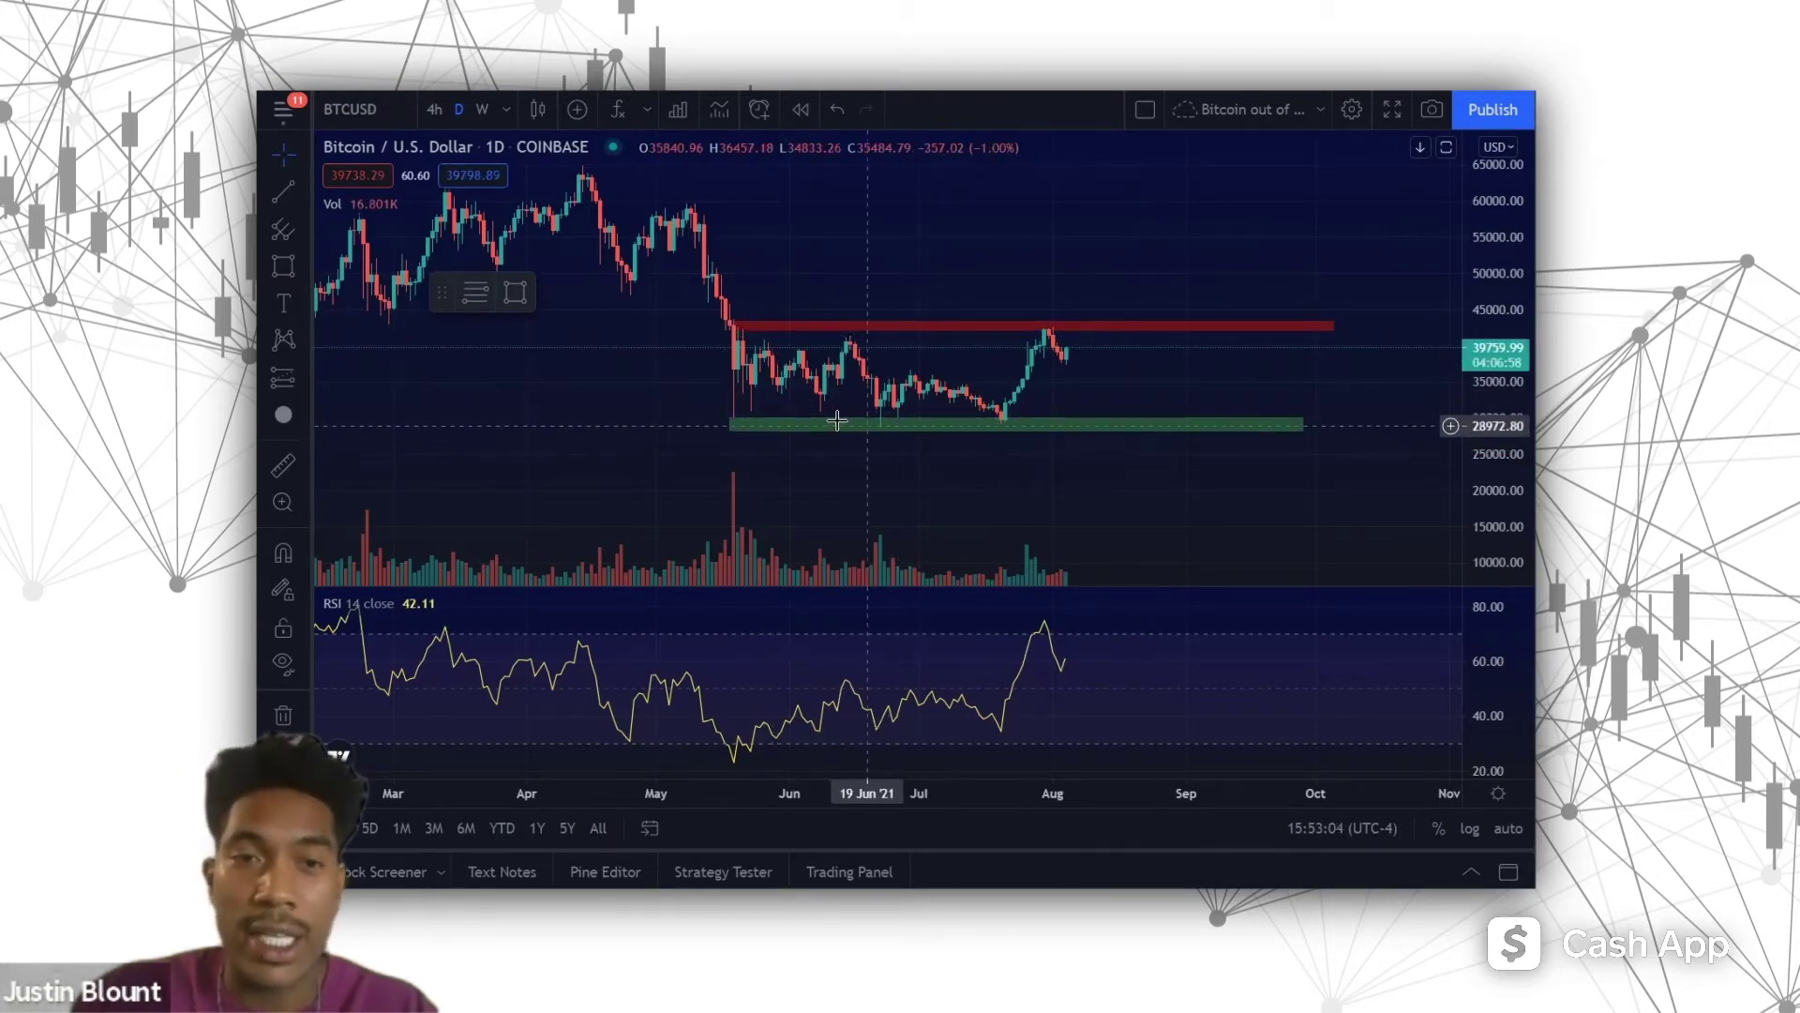
left_click(741, 427)
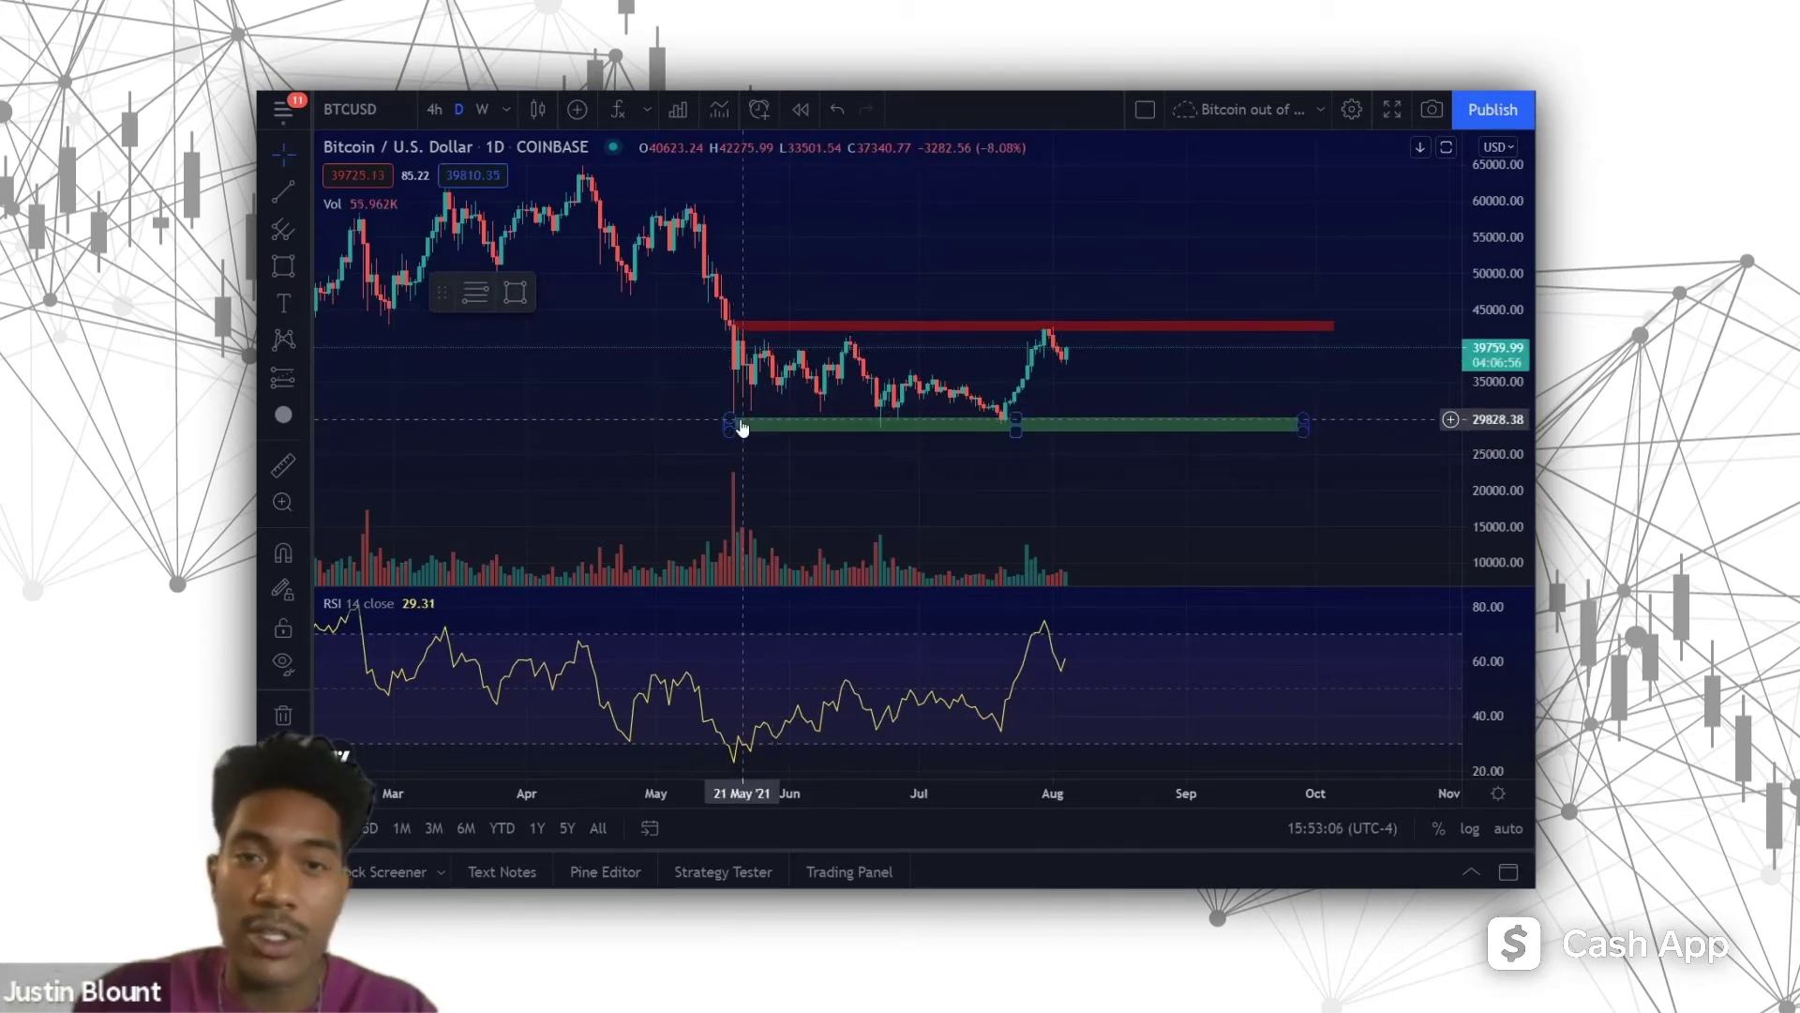
left_click(1012, 332)
left_click(578, 343)
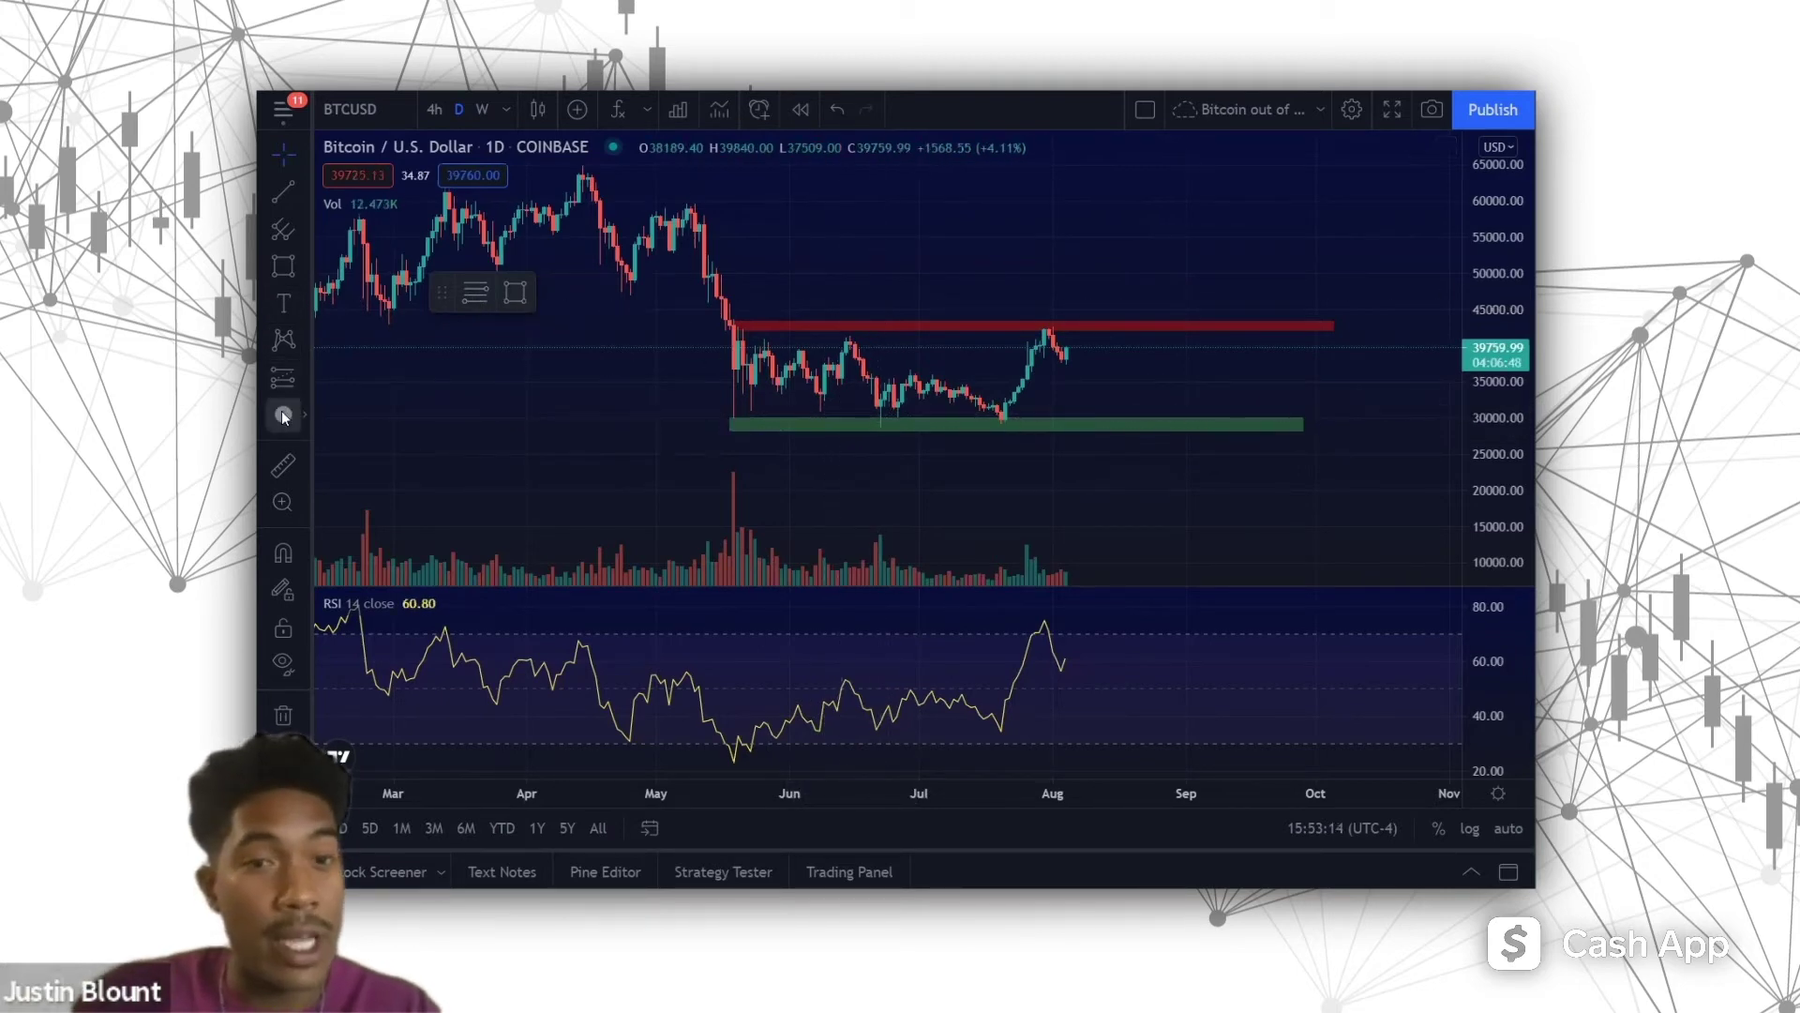
Step: Place yellow circle markers on the green support zone at the 20 May and 20 July 2021 lows, at about 29300
left_click(738, 415)
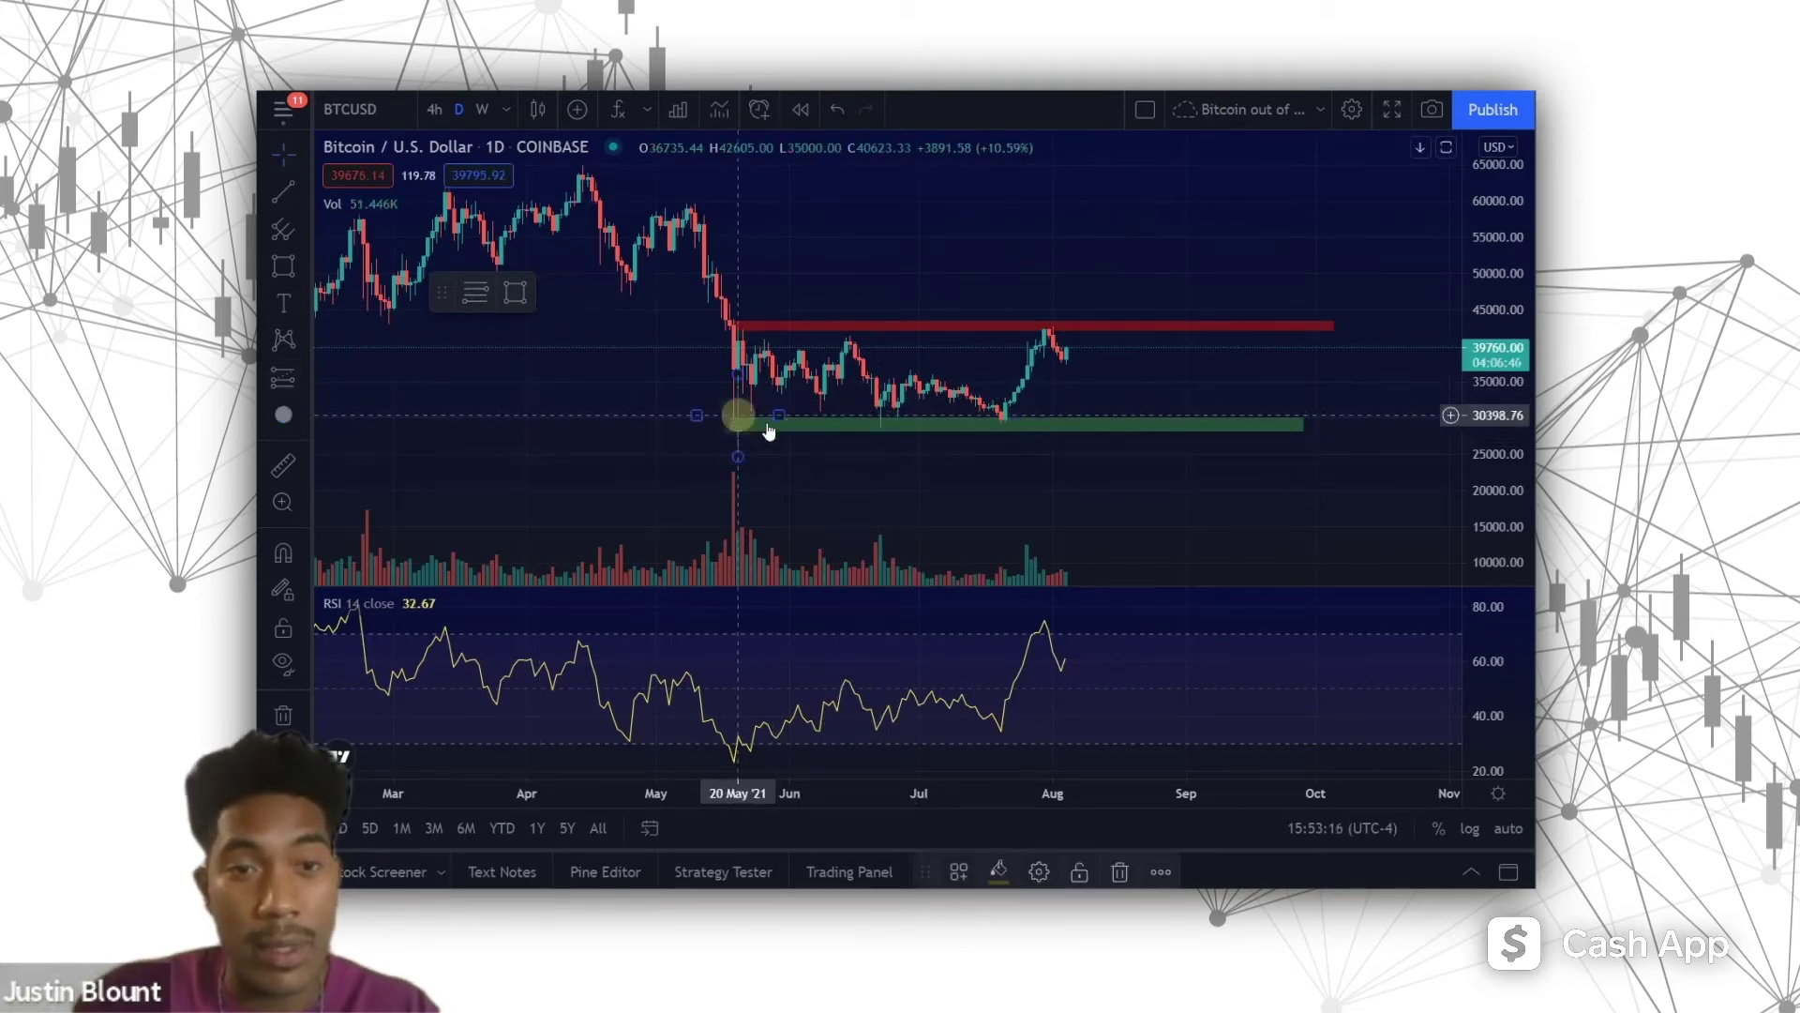
left_click_drag(747, 424, 748, 432)
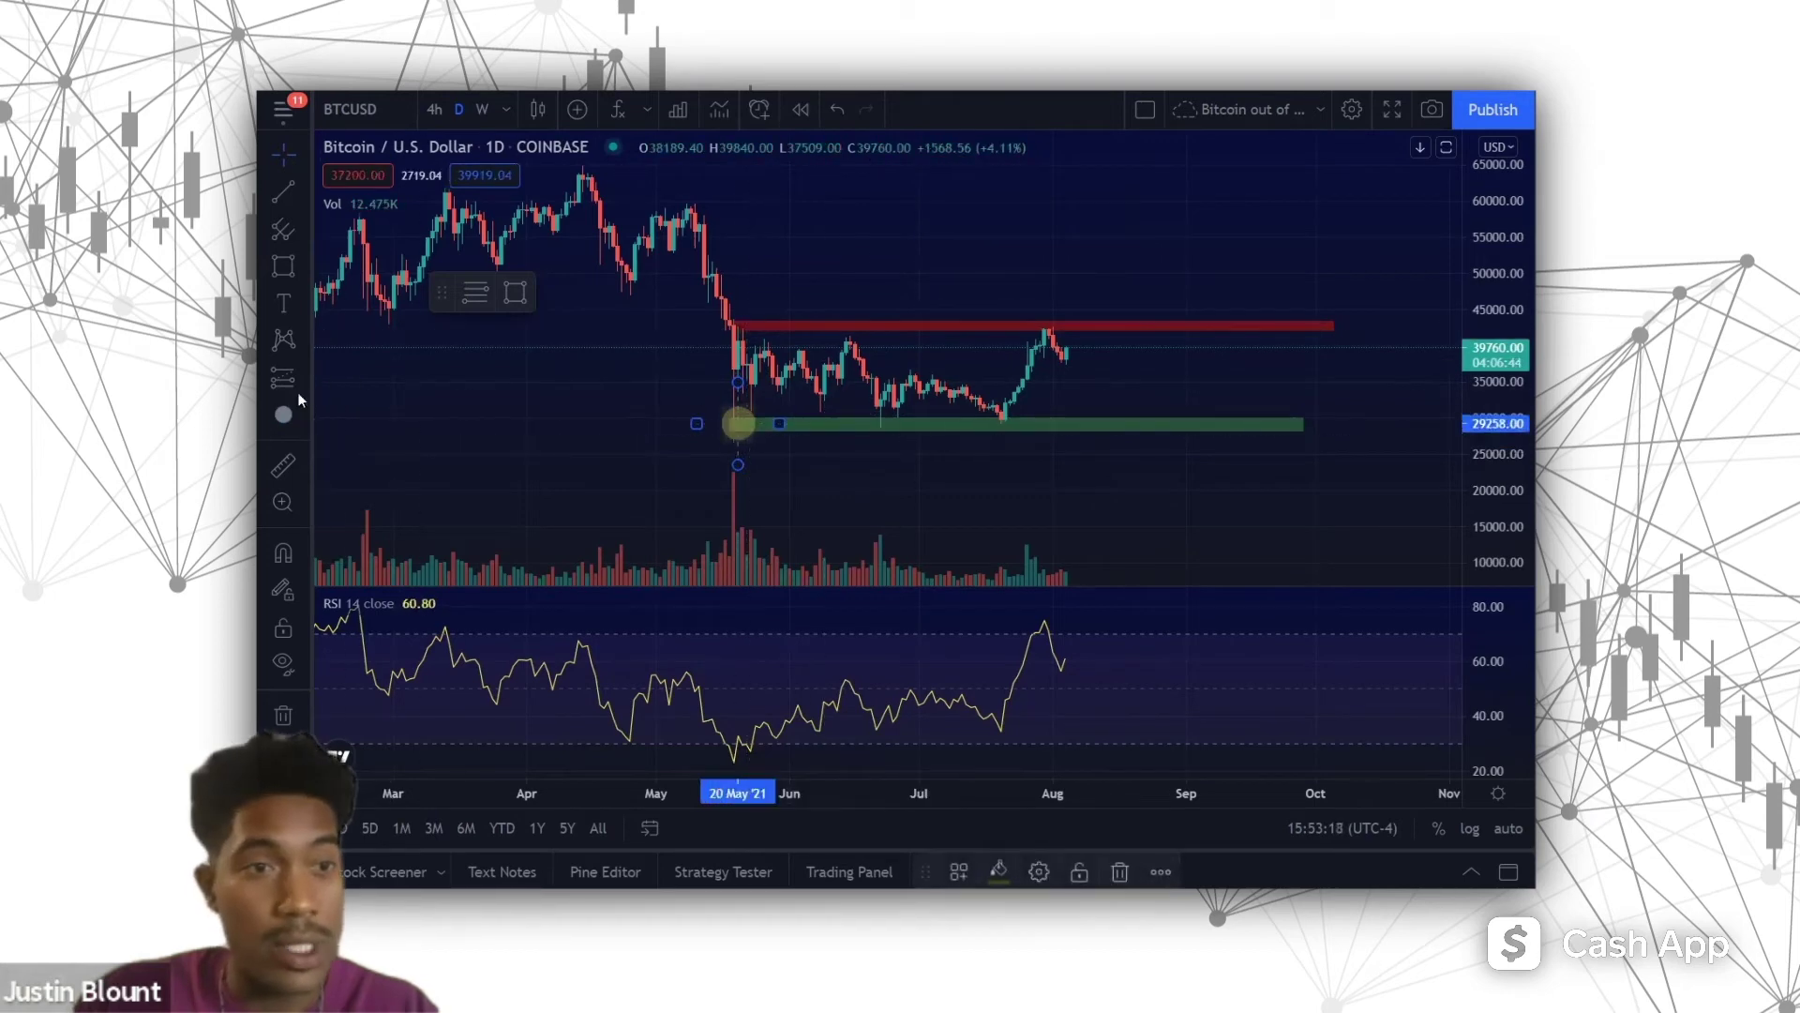
left_click(1001, 423)
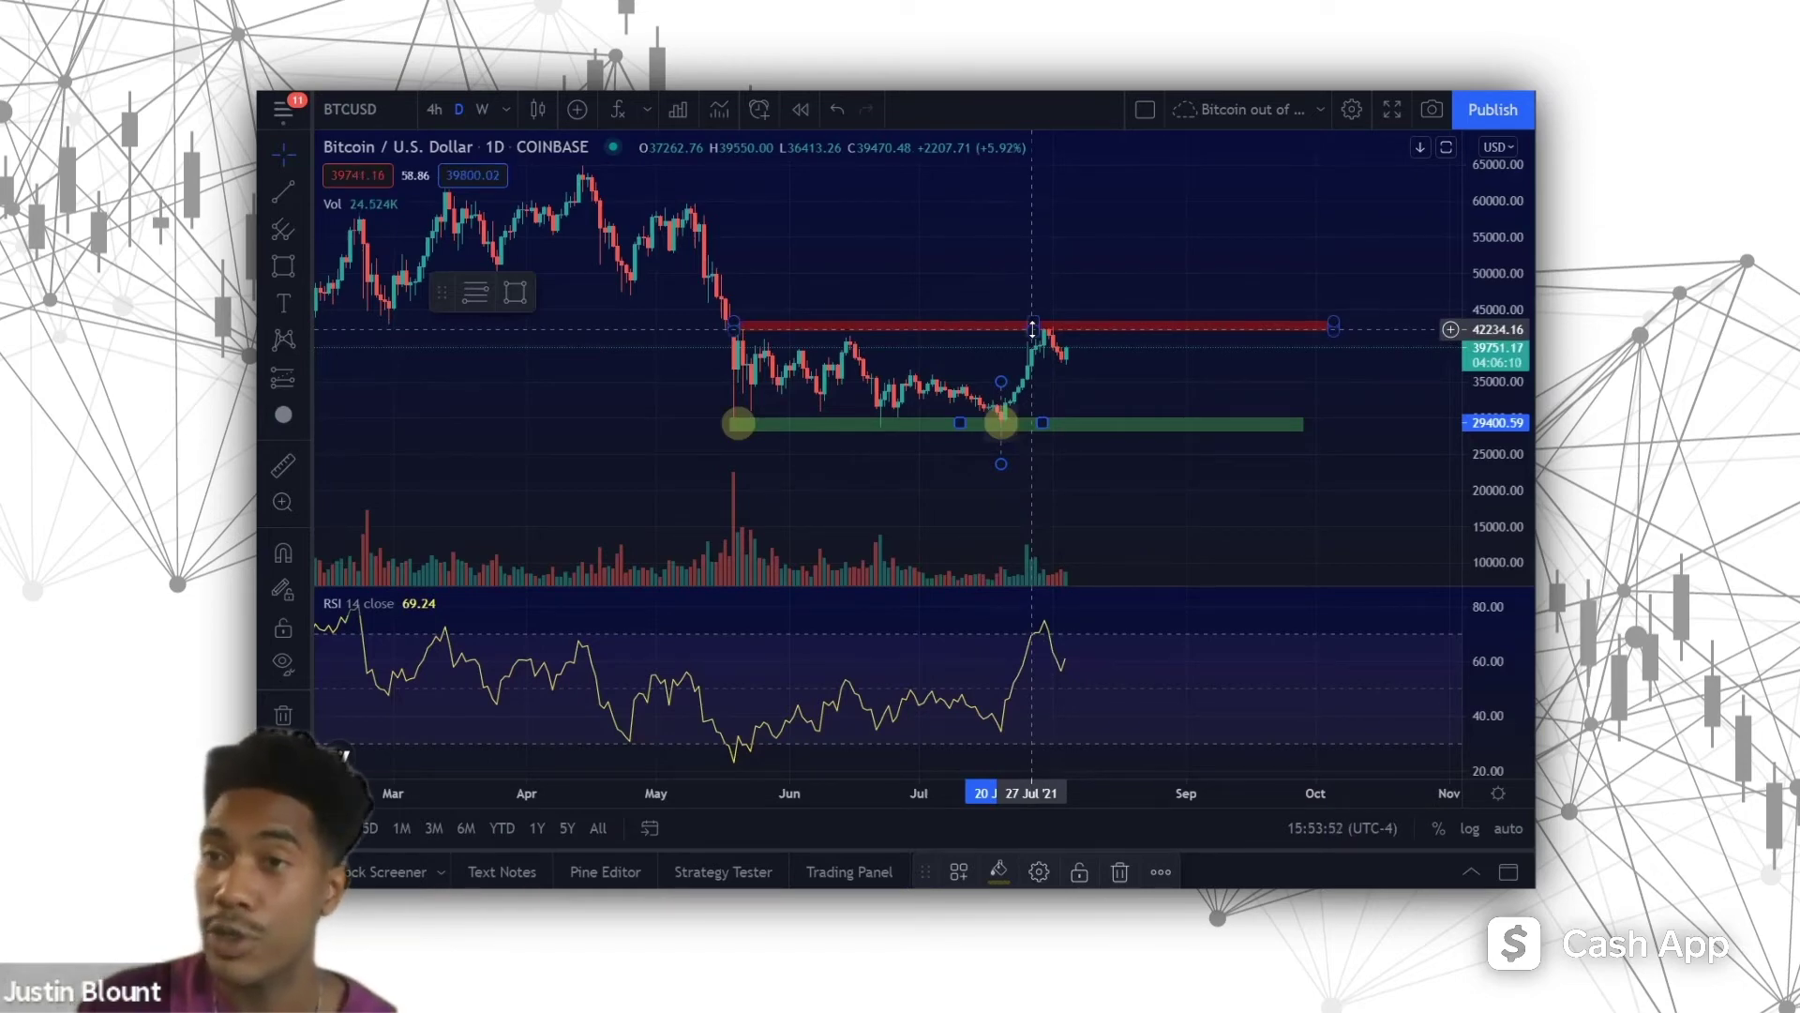
Step: Delete both yellow circle markers from the green support zone
key("Delete")
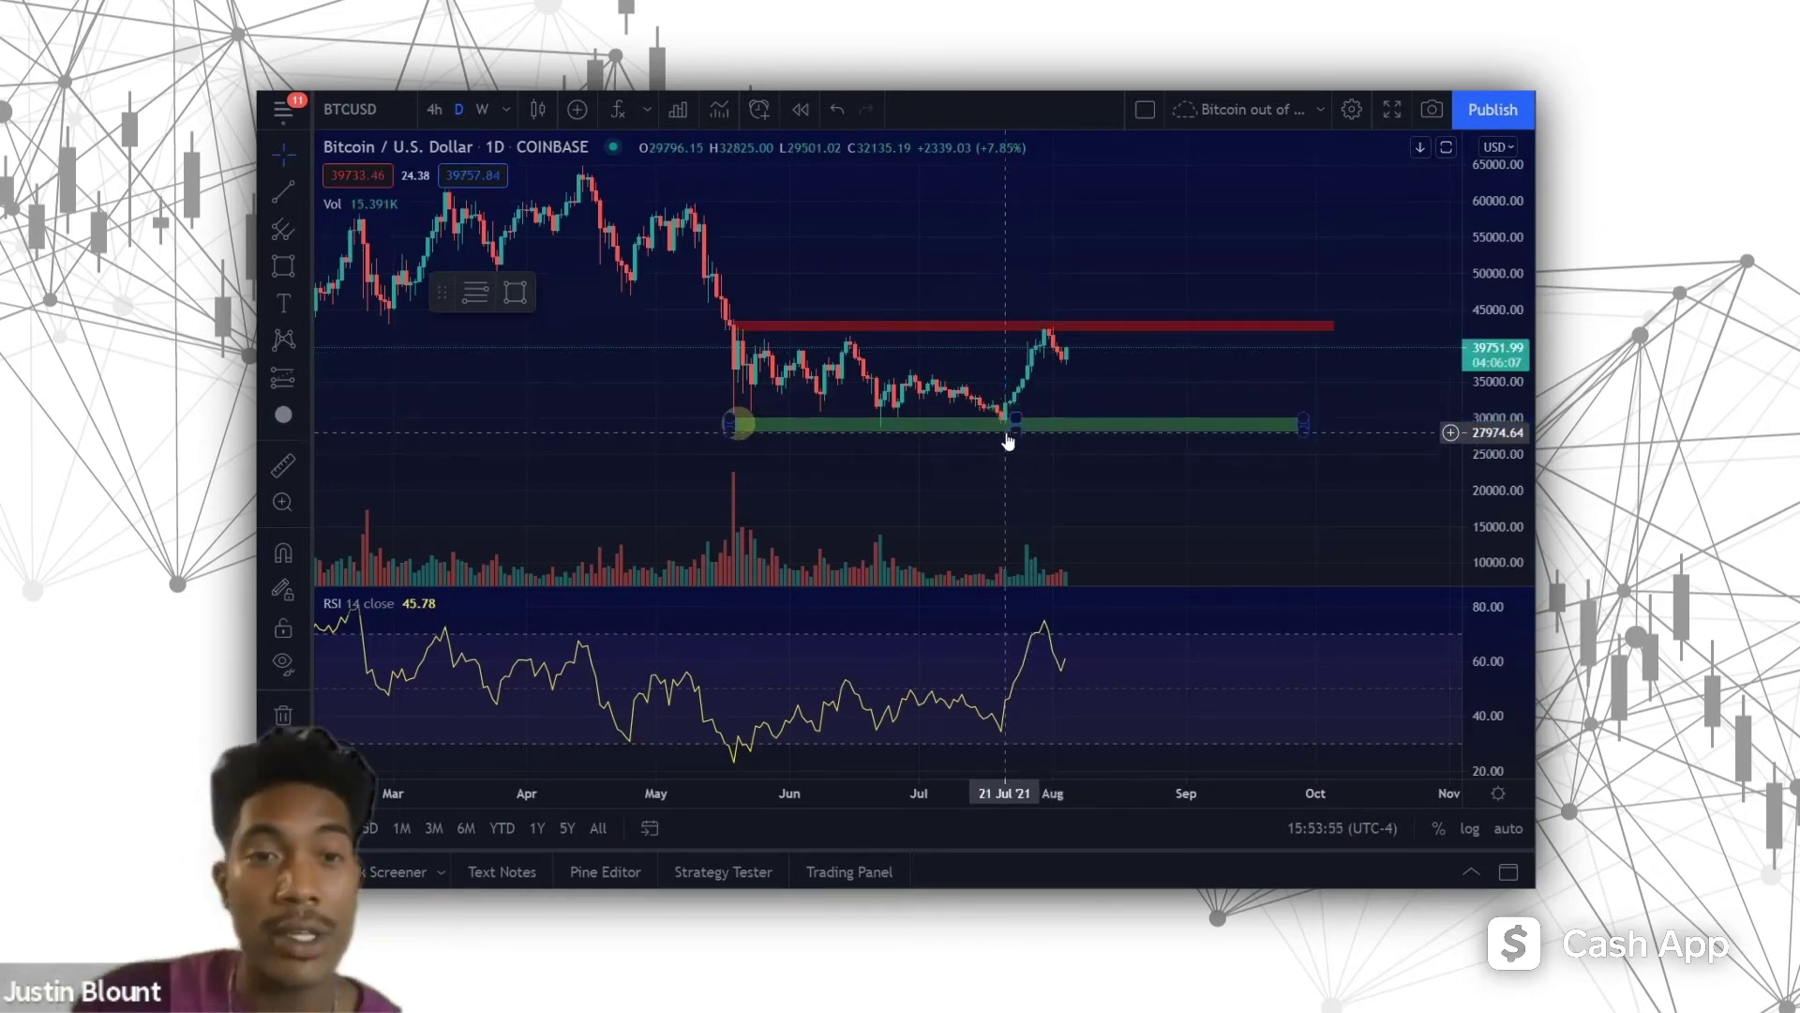
left_click(756, 436)
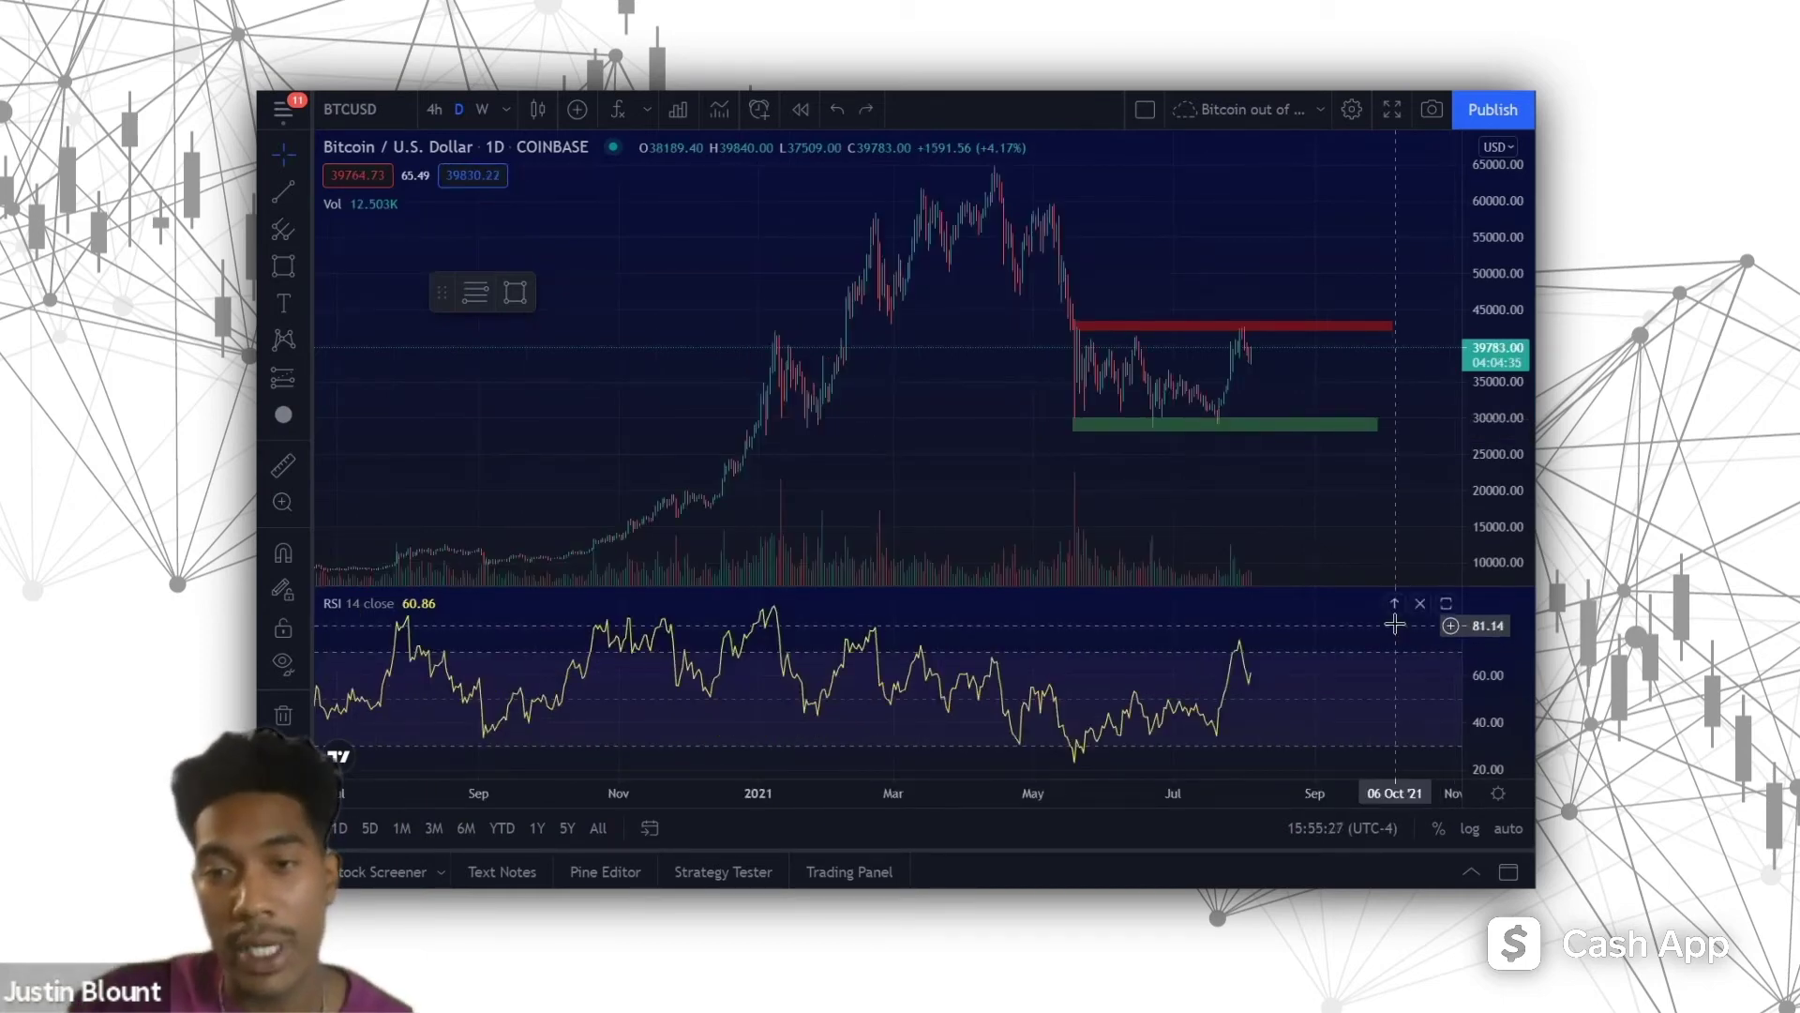
Step: Maximize the RSI pane and rescale it to show about February to September 2021 with values from 0 to 95
double_click(1388, 619)
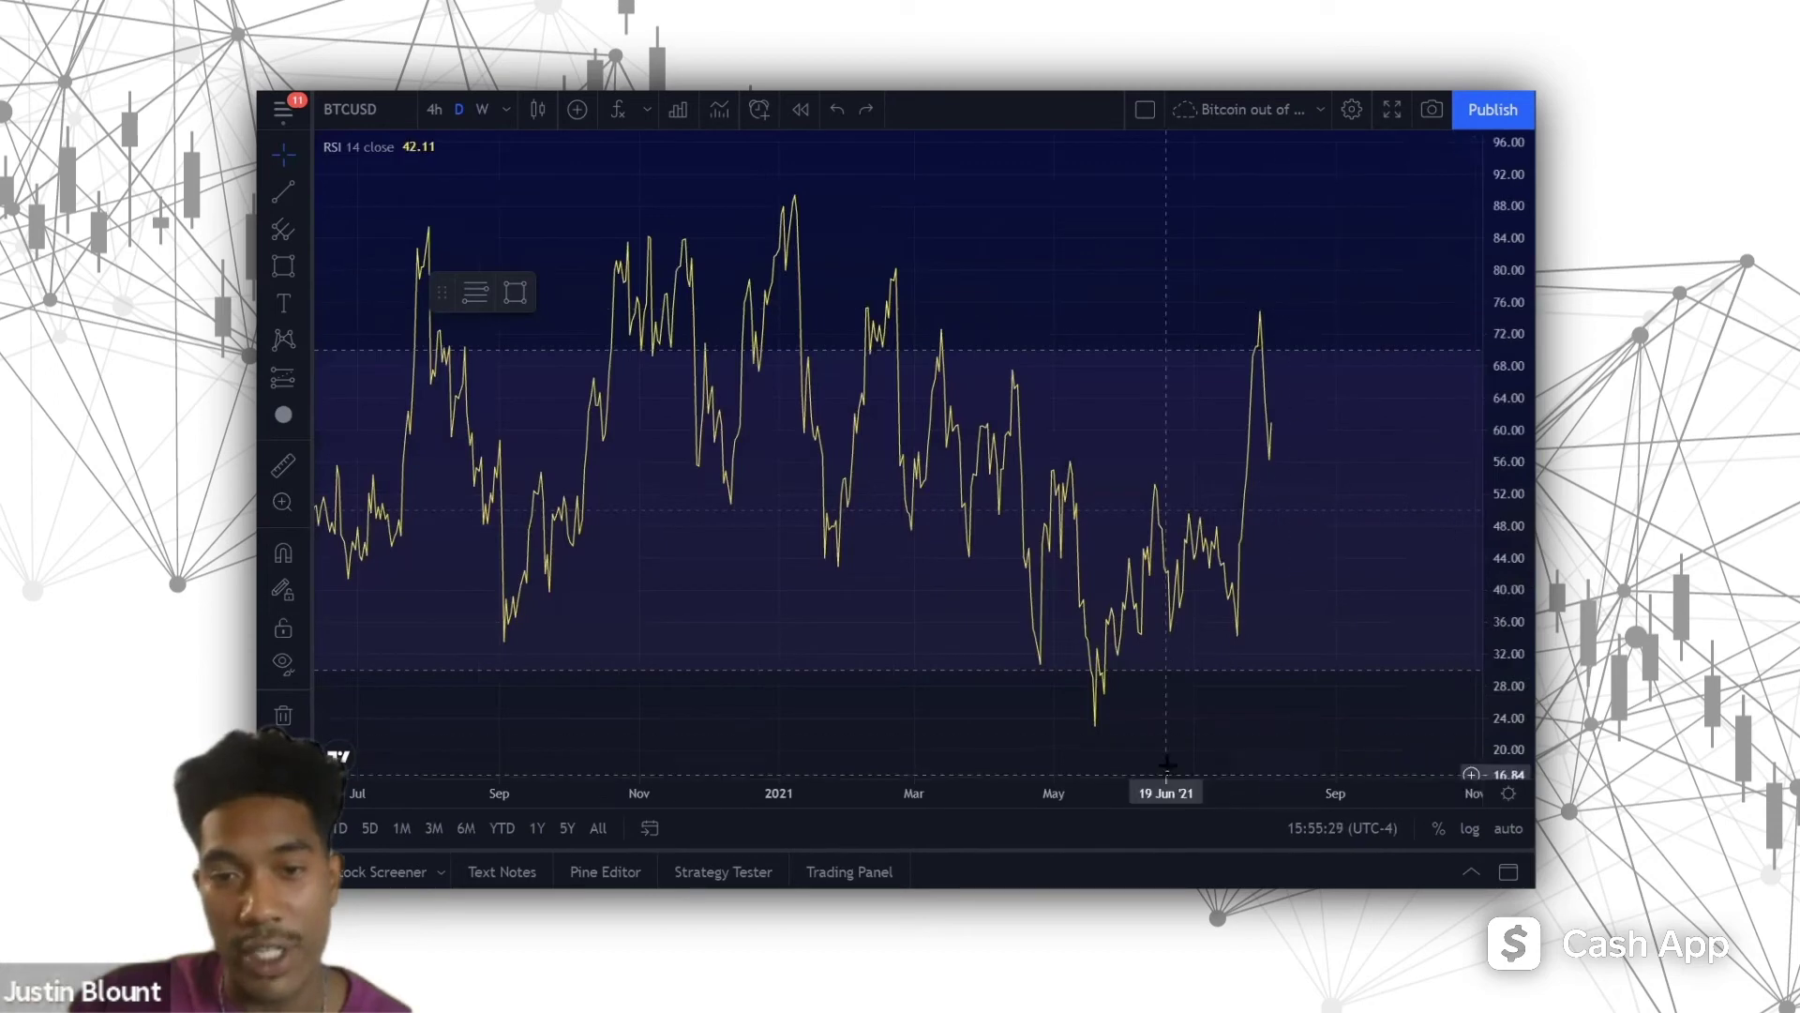
scroll(1178, 743, "down", 1)
scroll(1148, 752, "up", 5)
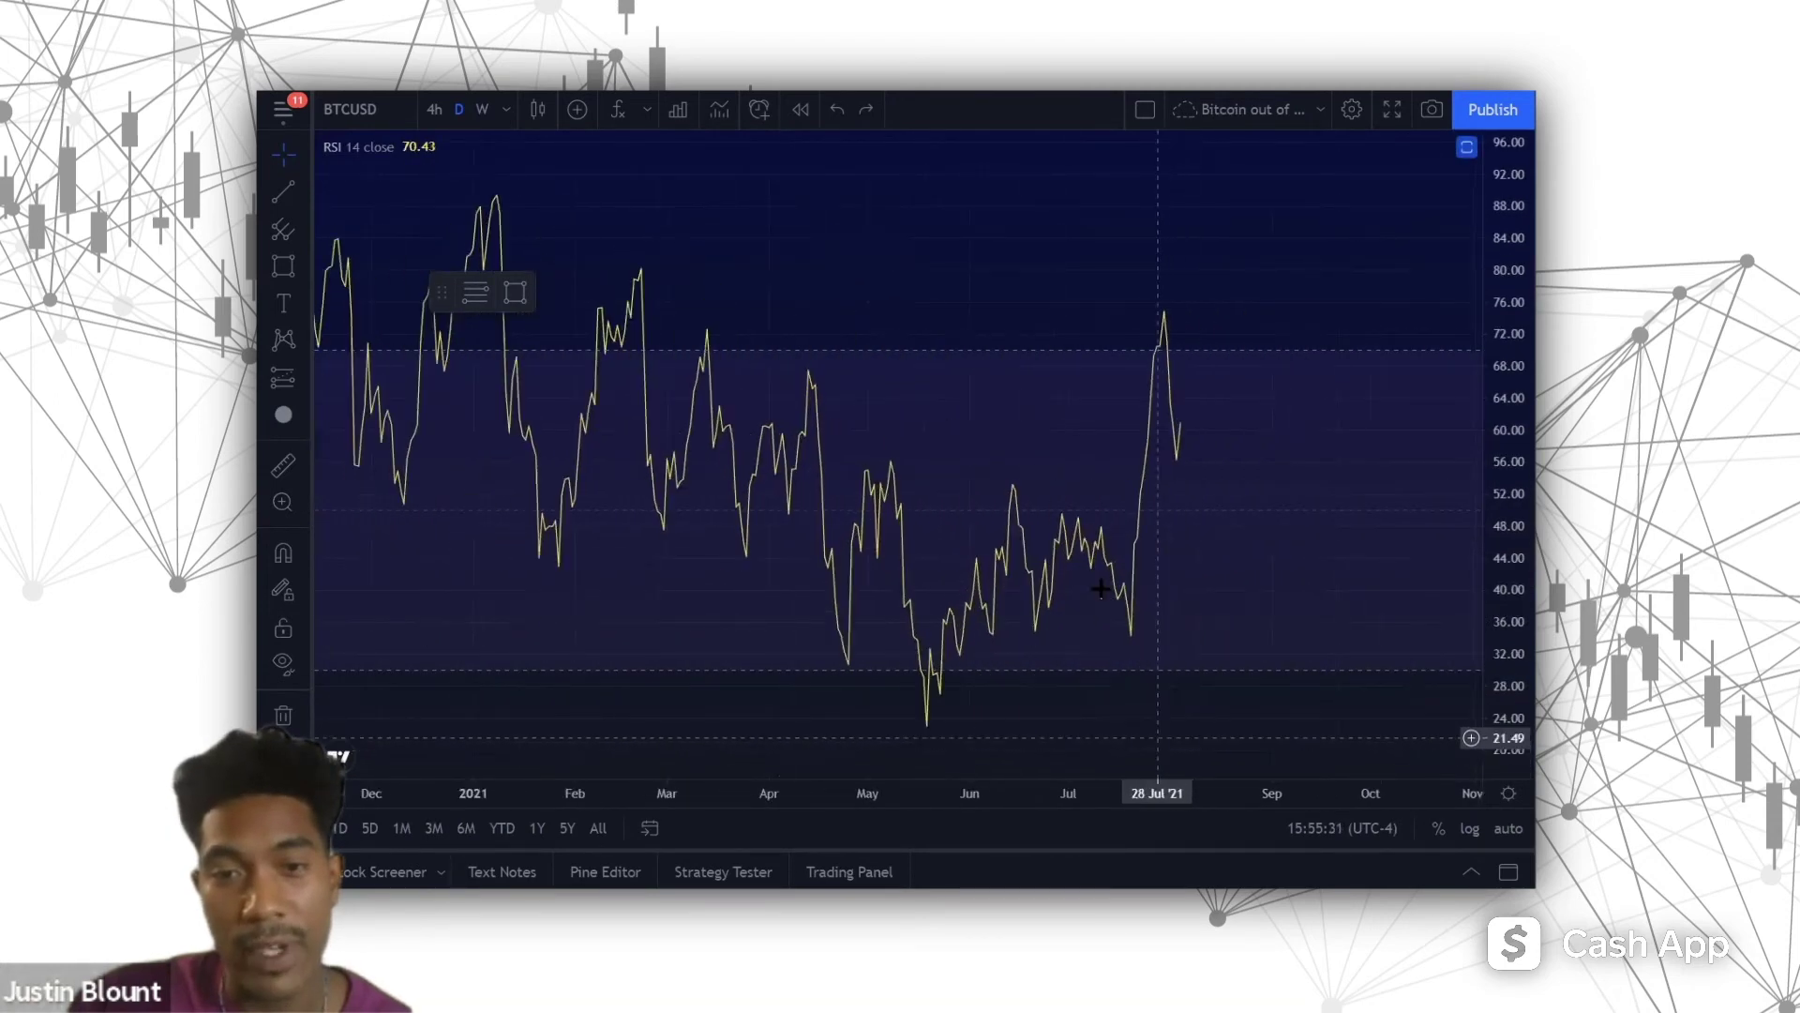
scroll(1027, 758, "up", 3)
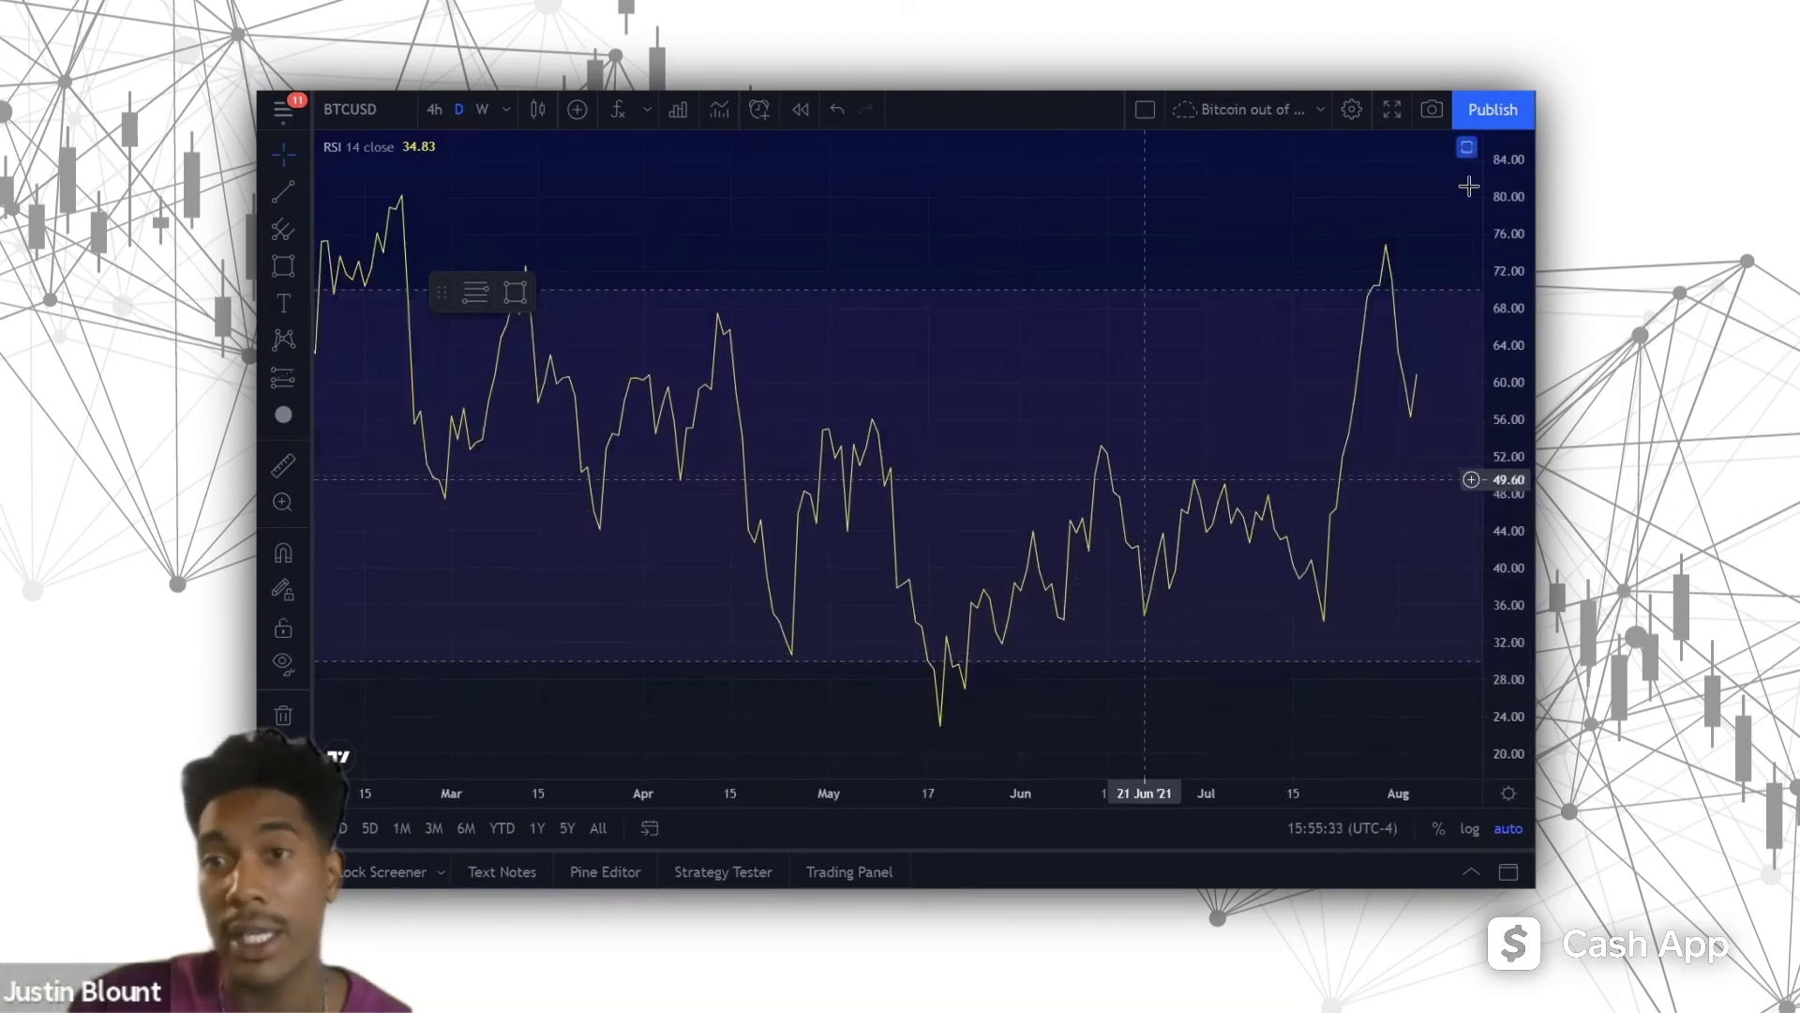
left_click_drag(1511, 230, 1528, 287)
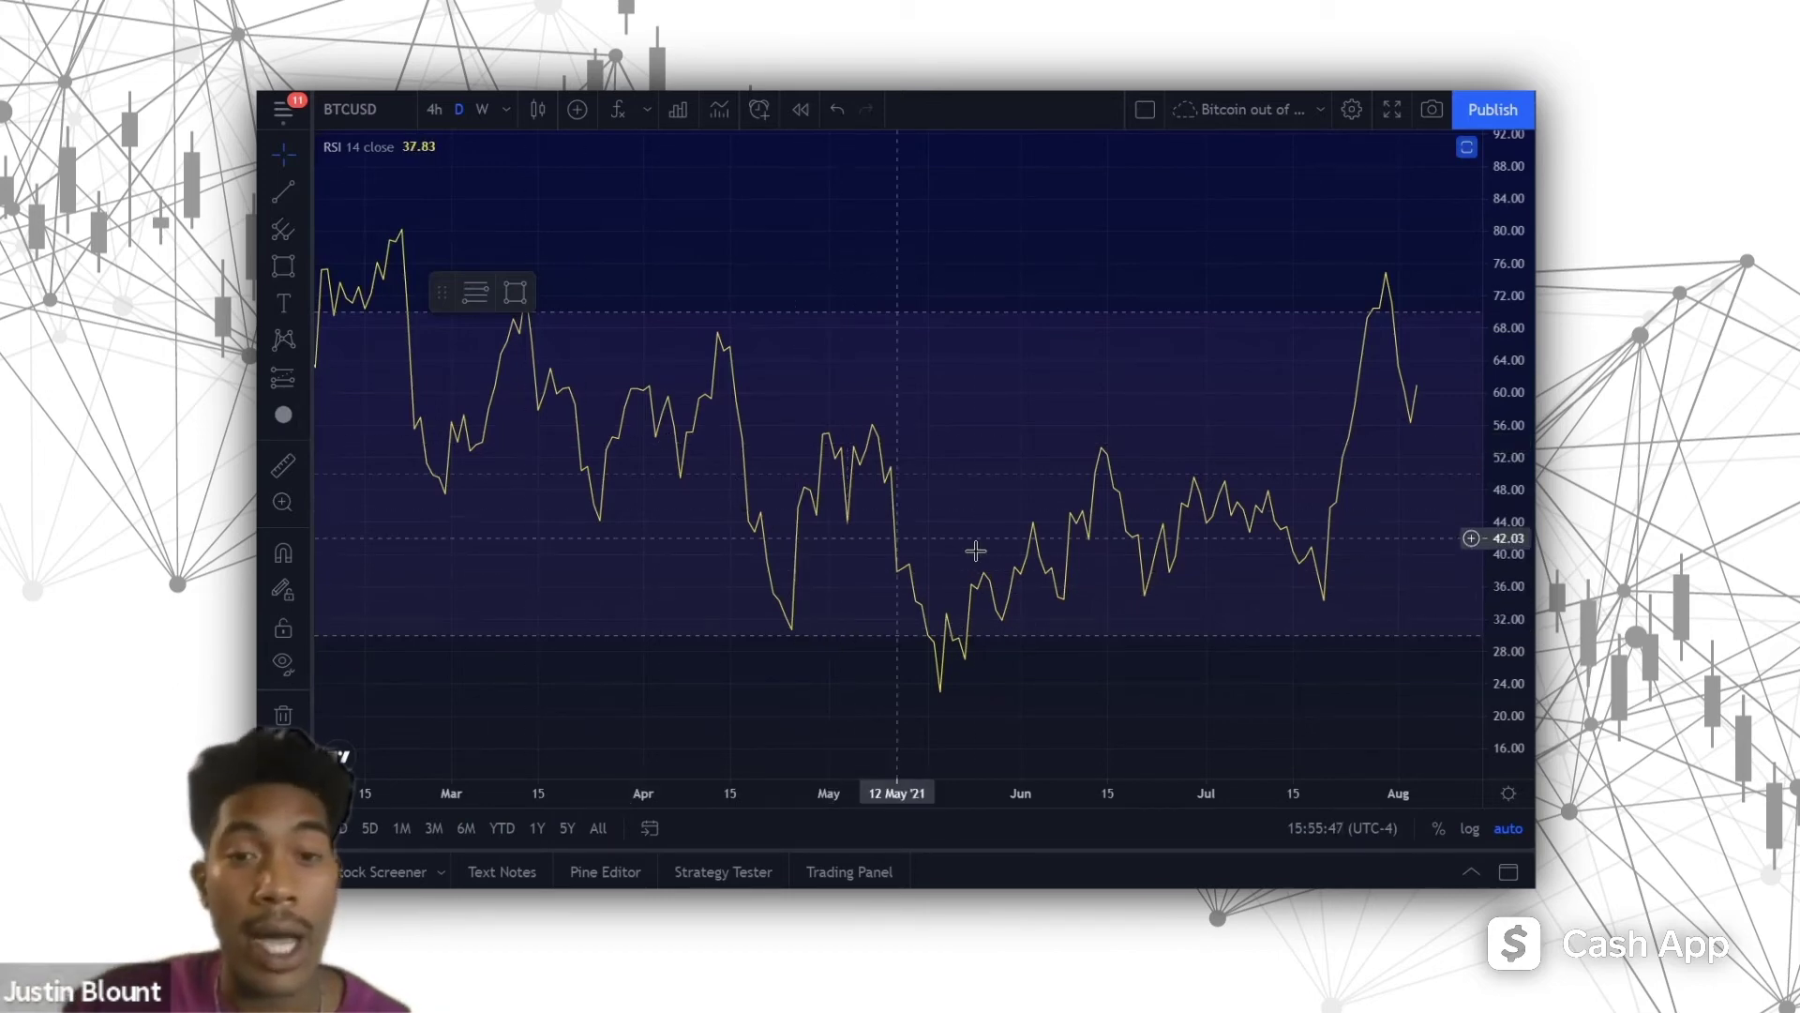
scroll(1031, 572, "down", 2)
left_click_drag(1258, 657, 1136, 600)
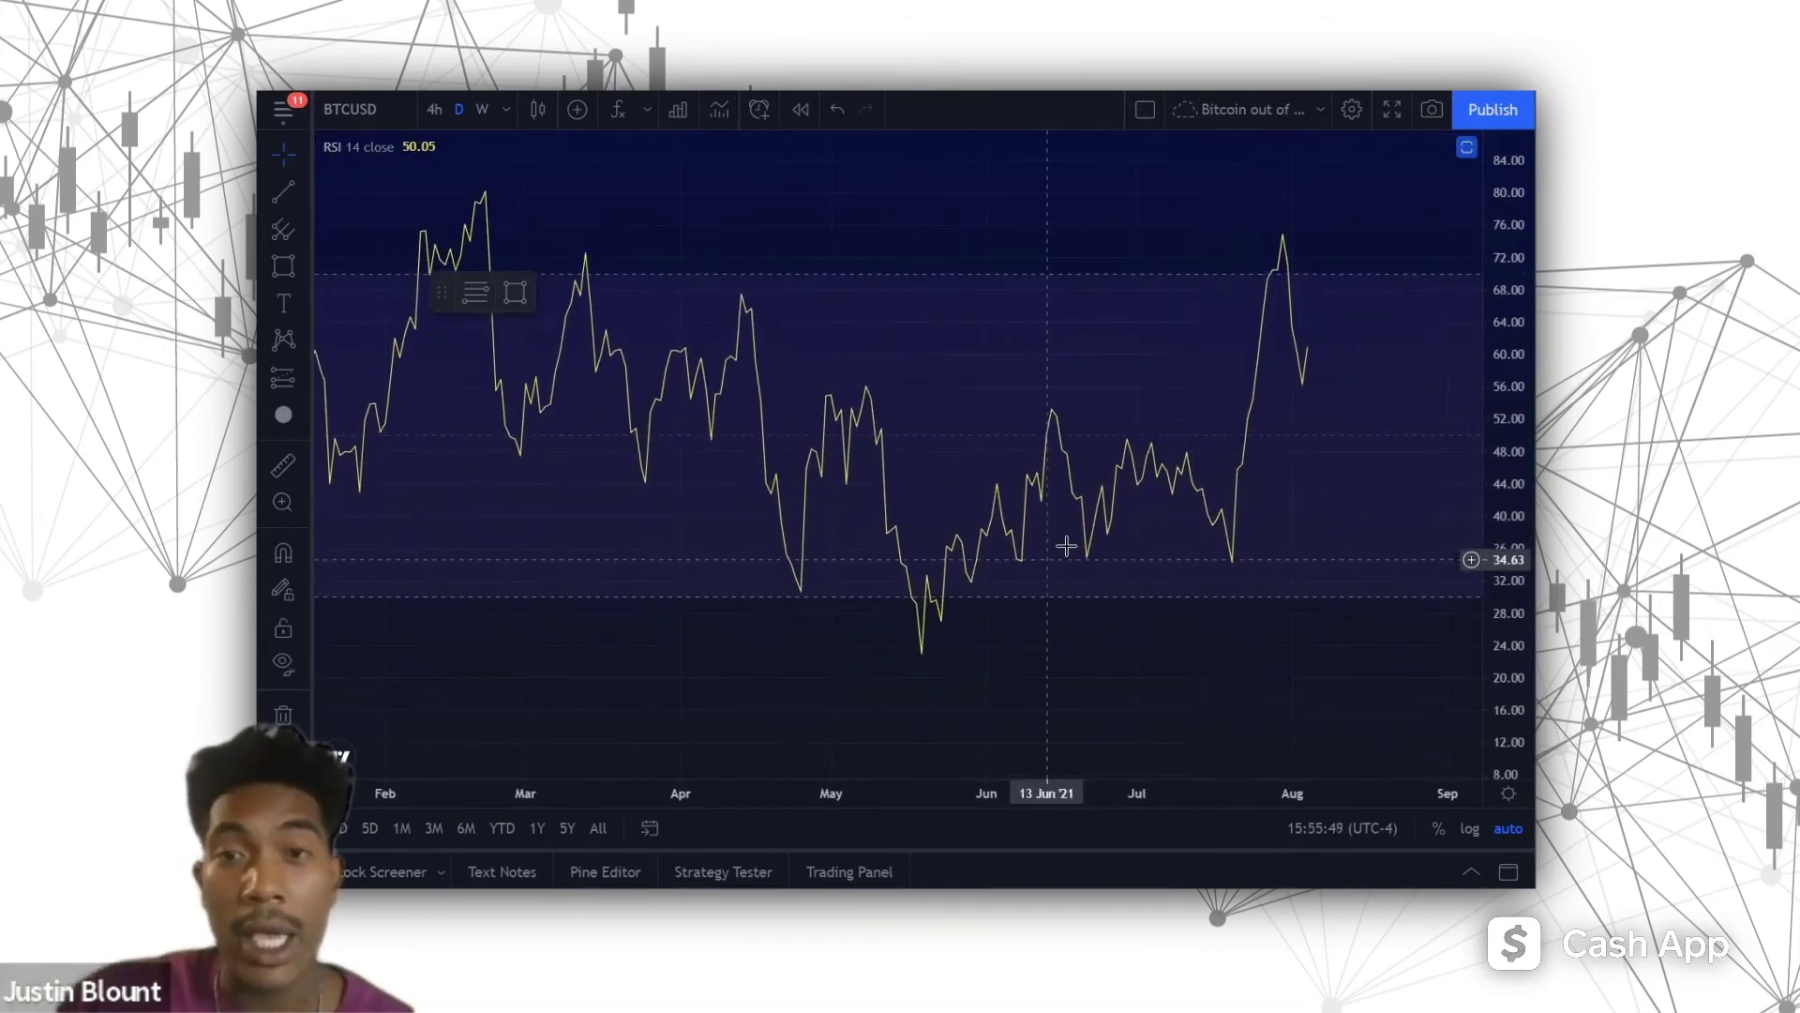
left_click_drag(1477, 364, 1480, 394)
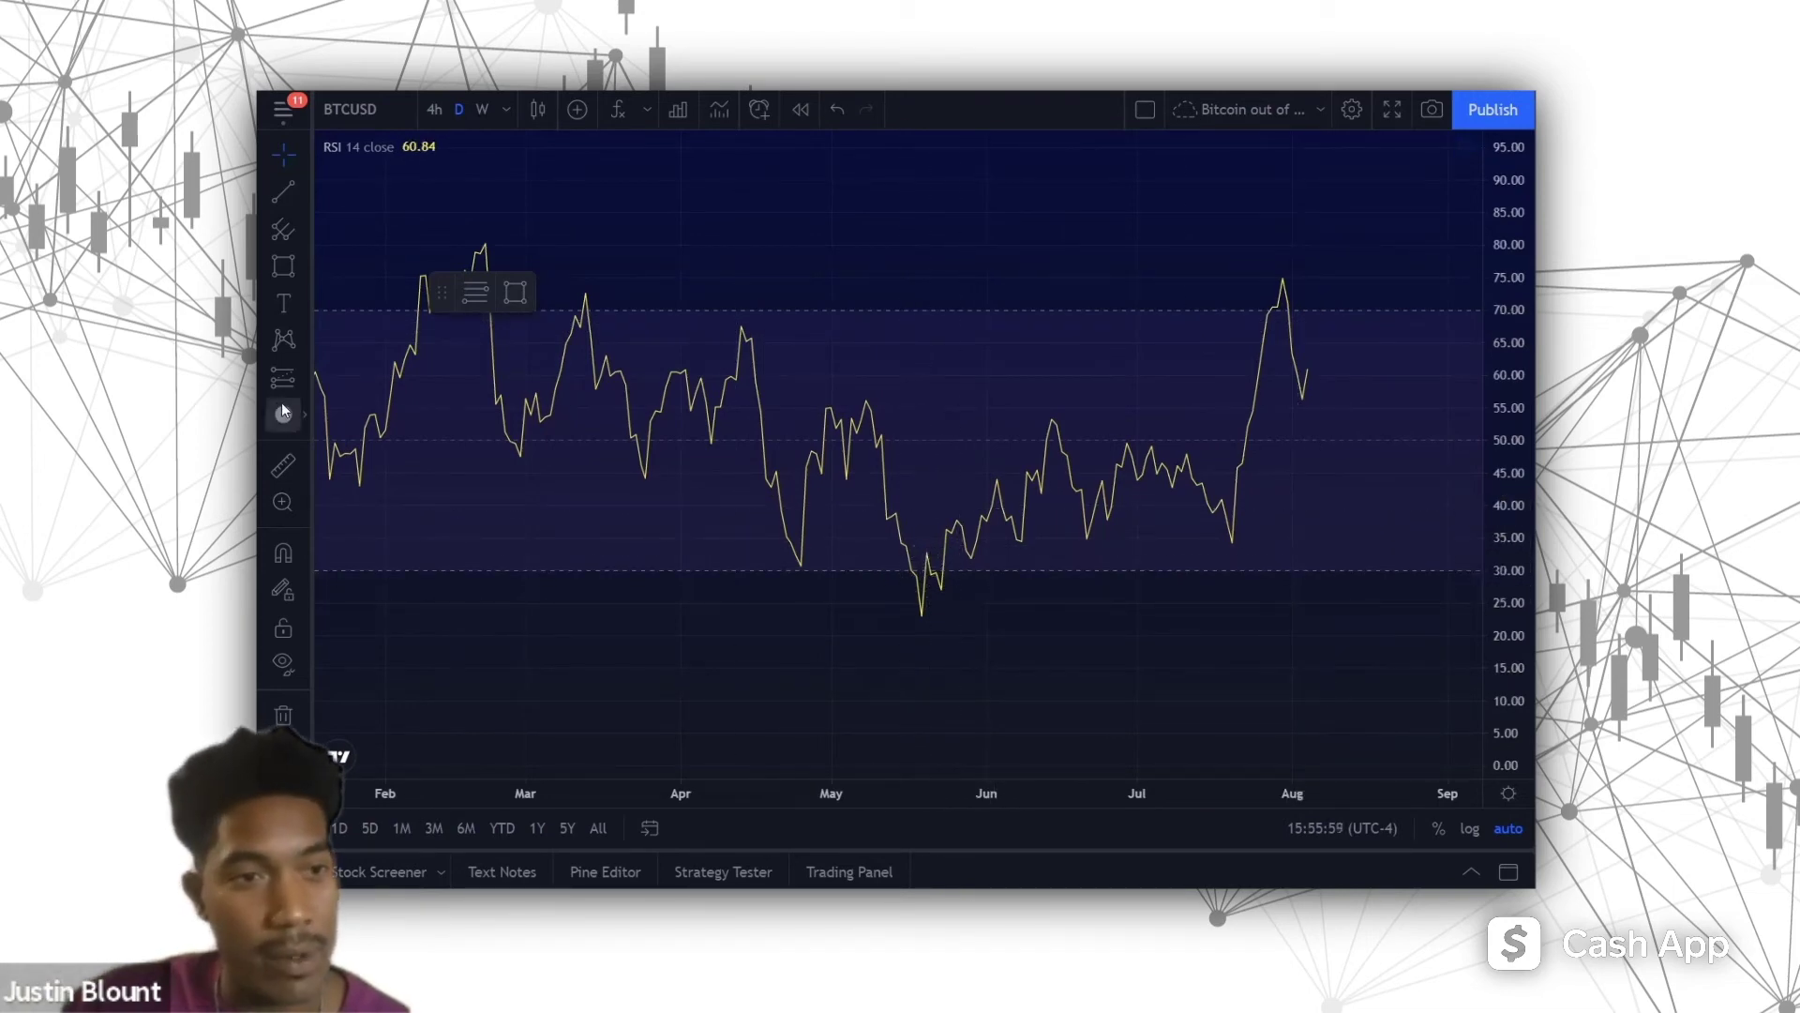
Step: Mark the RSI's 20 May 2021 low at about 25 and its 29 July 2021 peak at about 74 with yellow circles
left_click(283, 412)
mouse_move(924, 591)
left_mouse_down()
mouse_move(921, 563)
mouse_move(932, 609)
left_mouse_up()
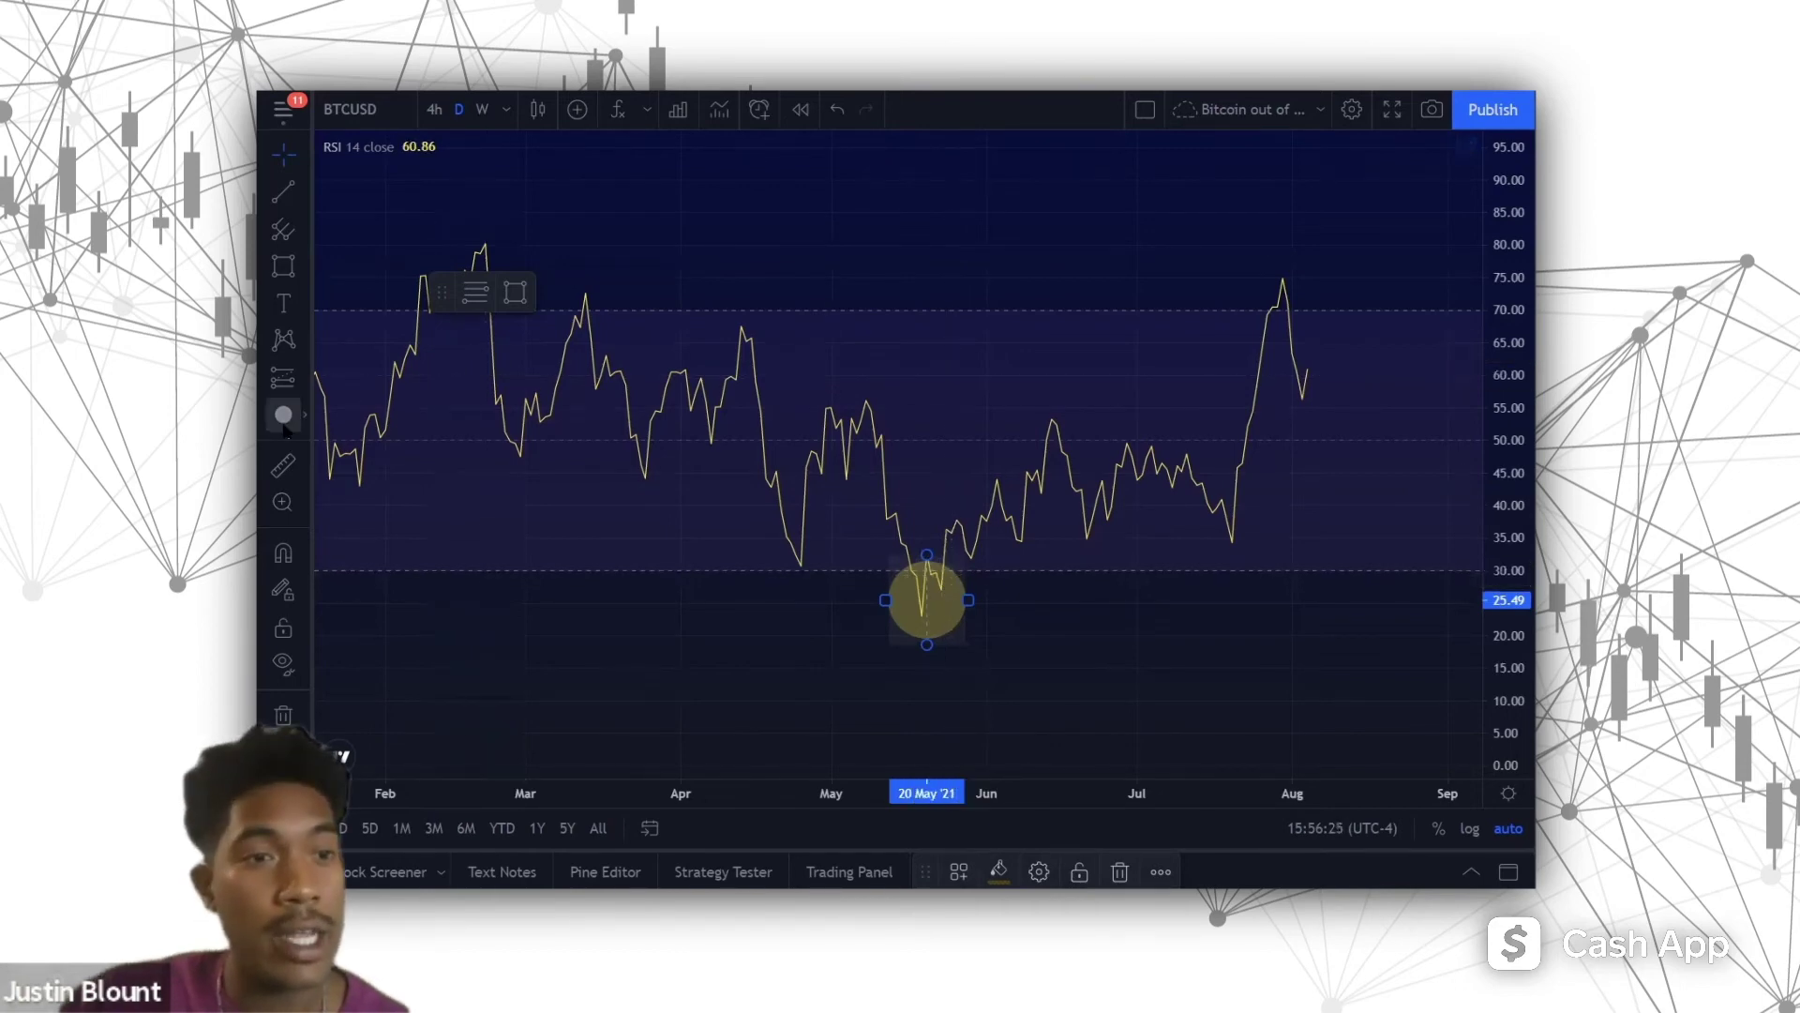
left_click(1287, 279)
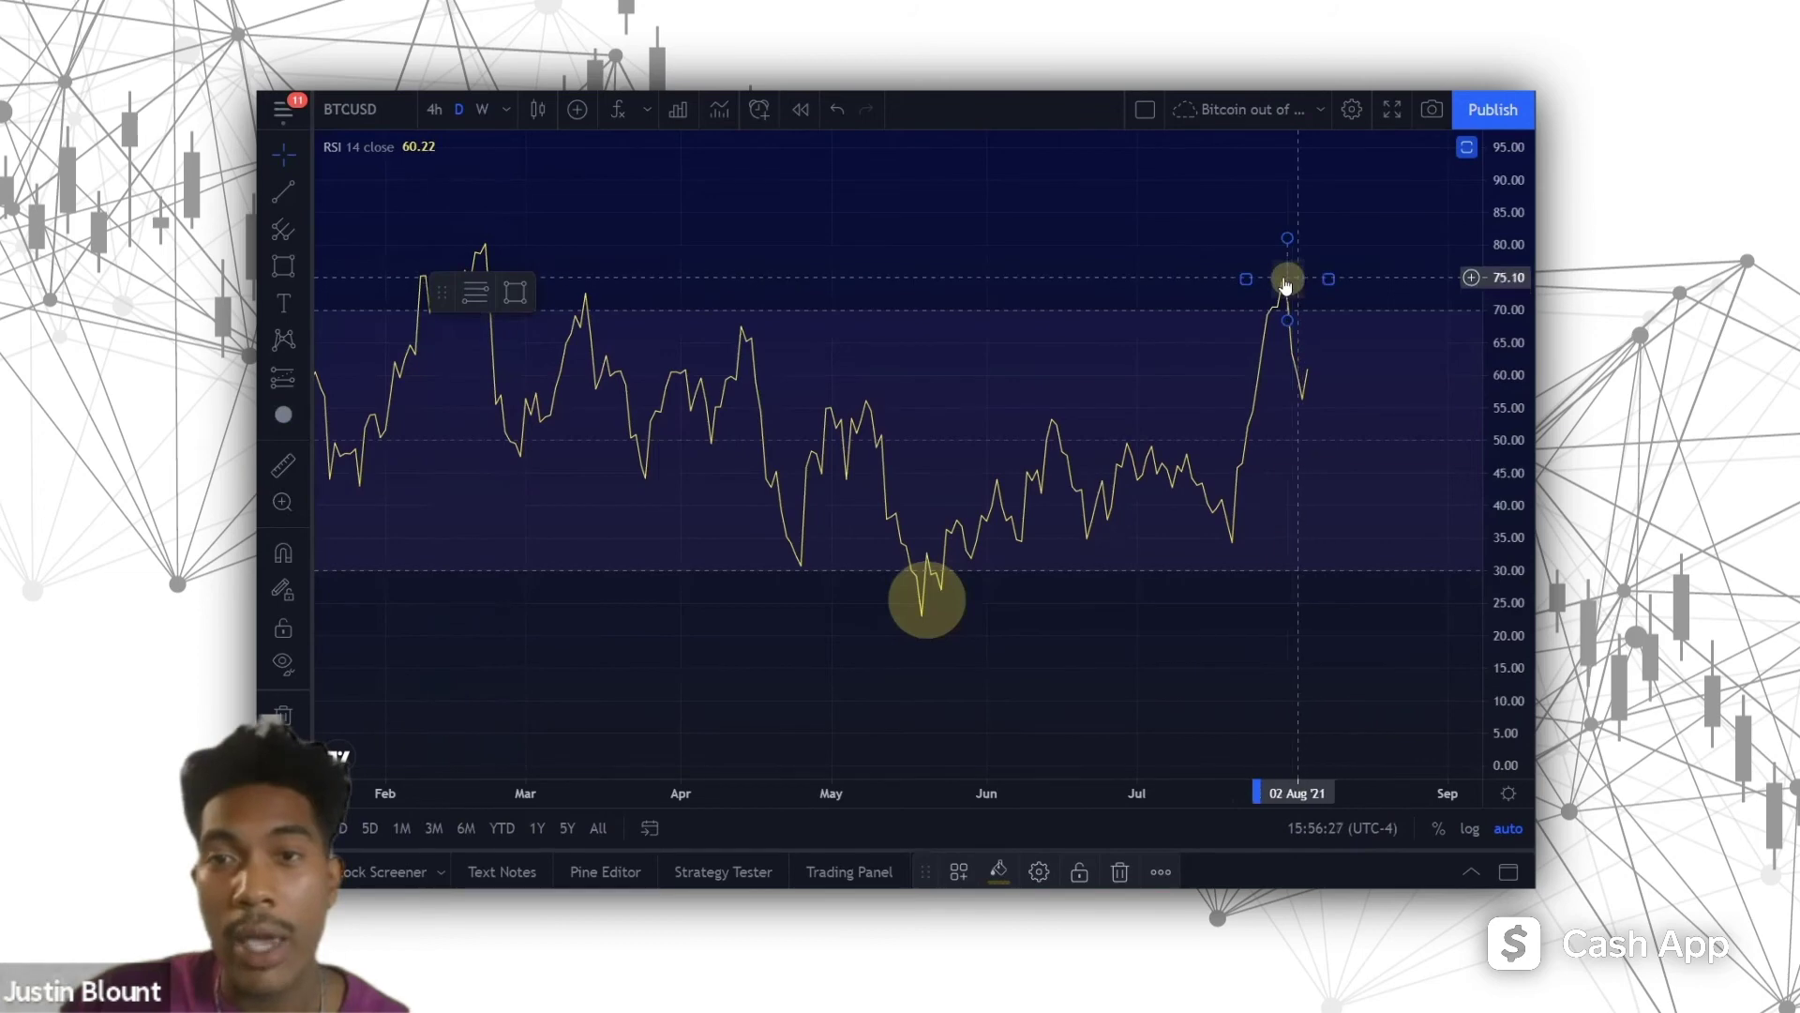
left_click_drag(1292, 285, 1288, 304)
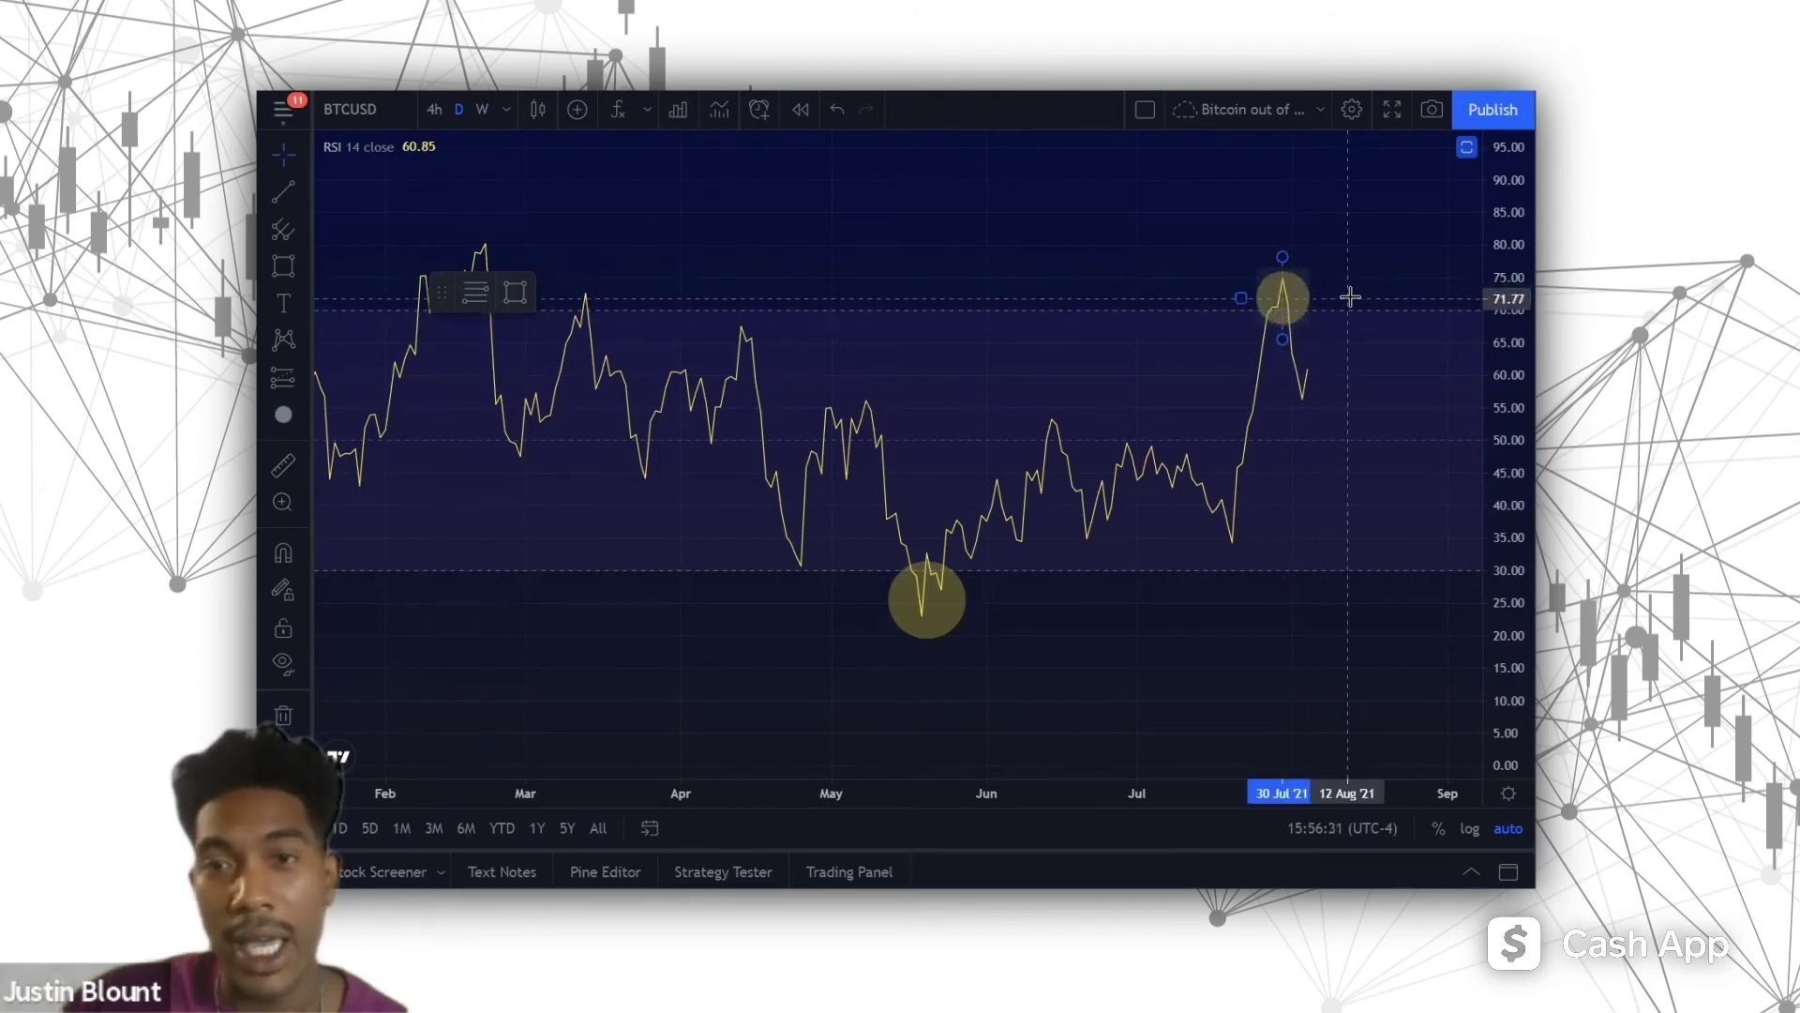
left_click_drag(1301, 305, 1297, 288)
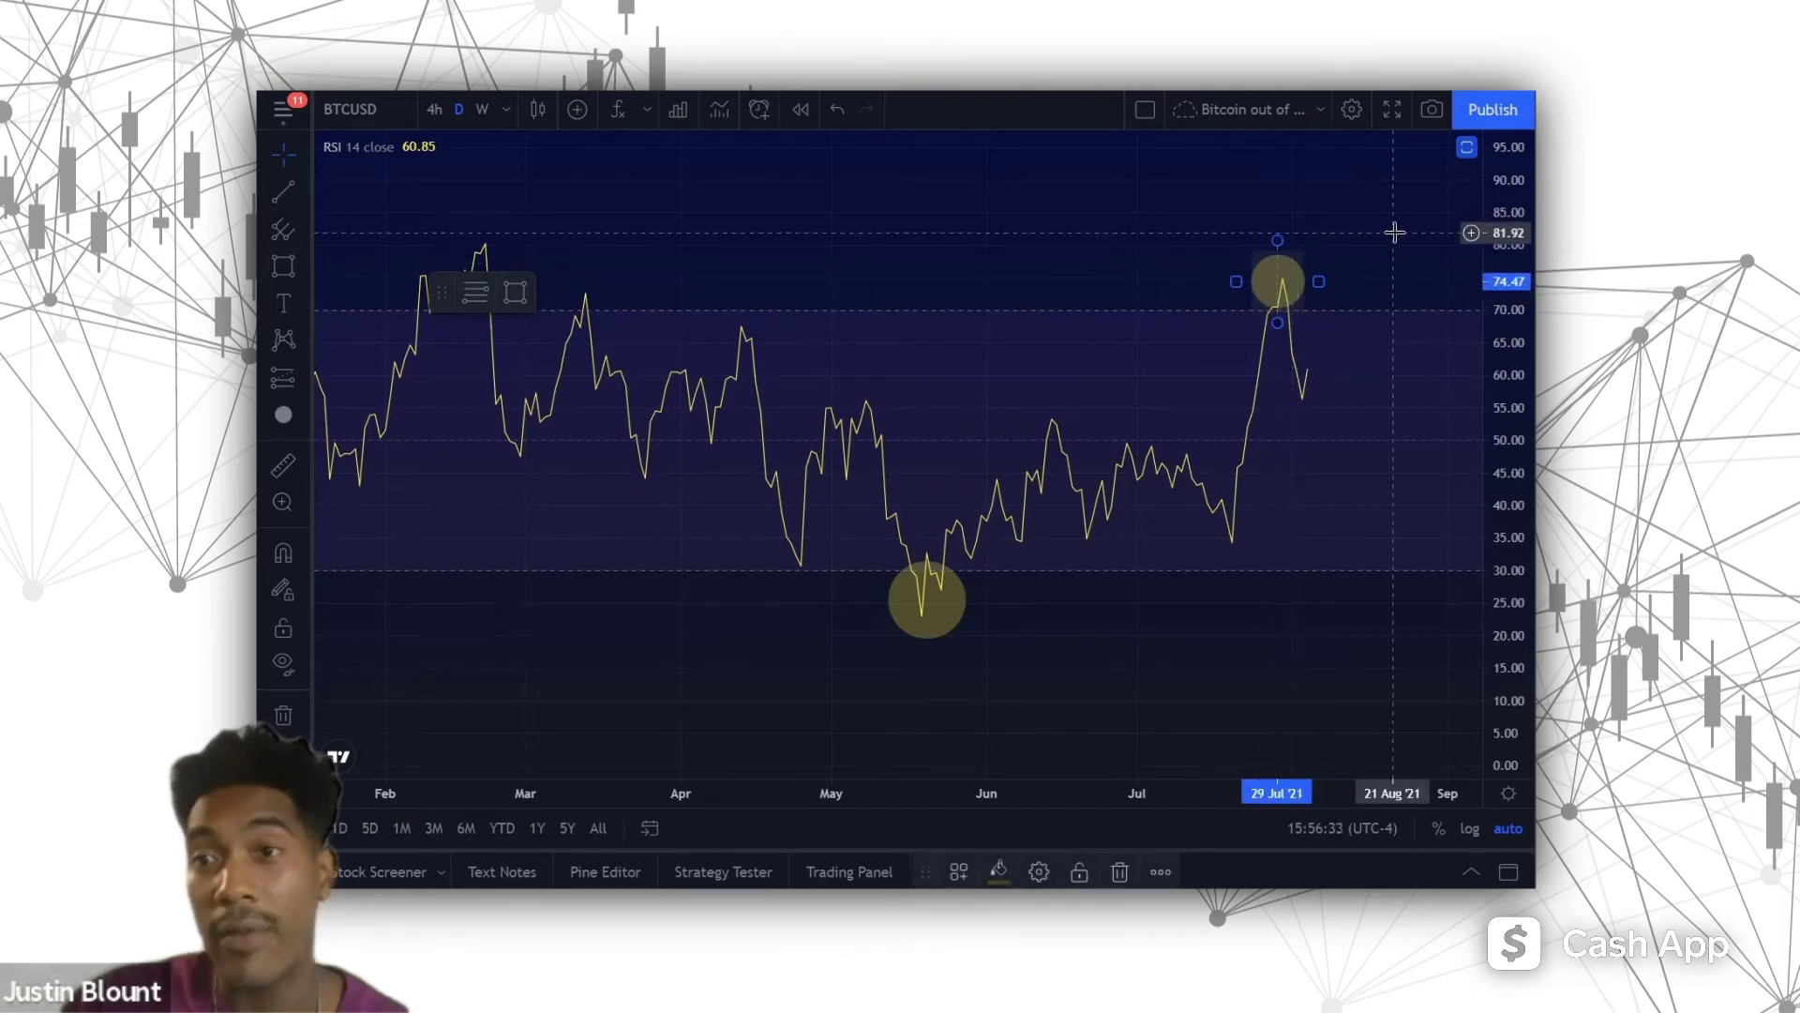